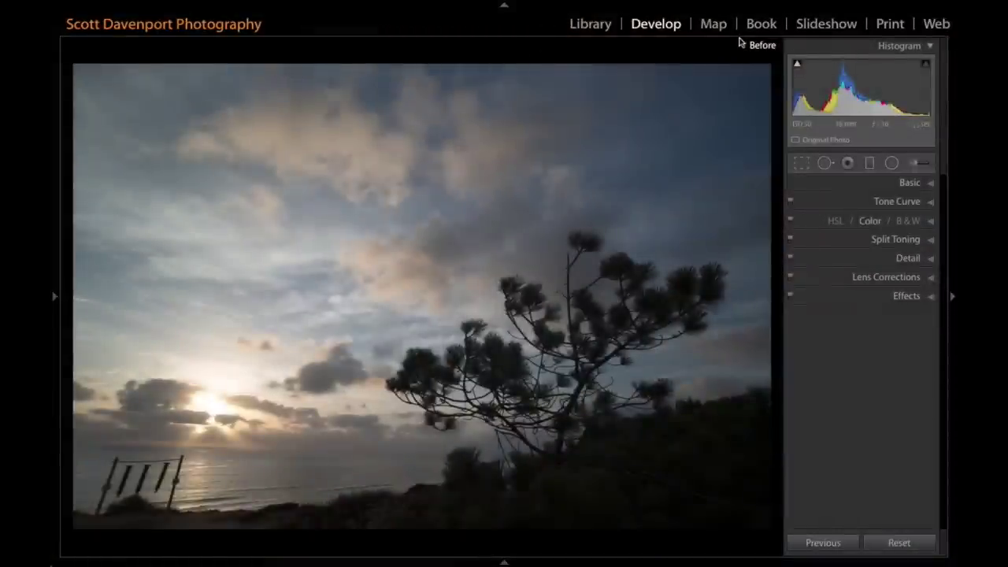
- Return to the After view and compare Sony FE 16-35mm lens profile correction off and on, ending enabled
key(backslash)
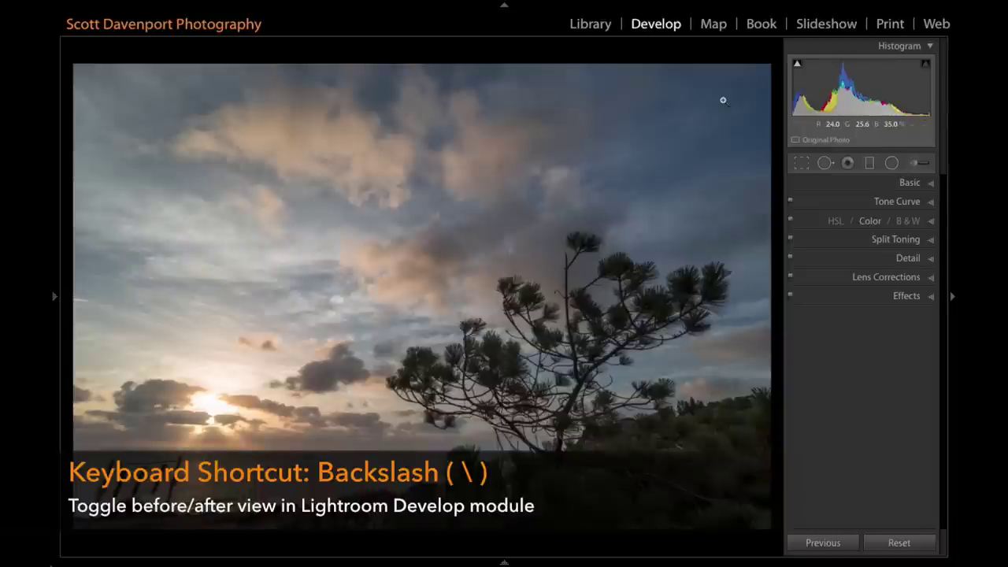
click(861, 277)
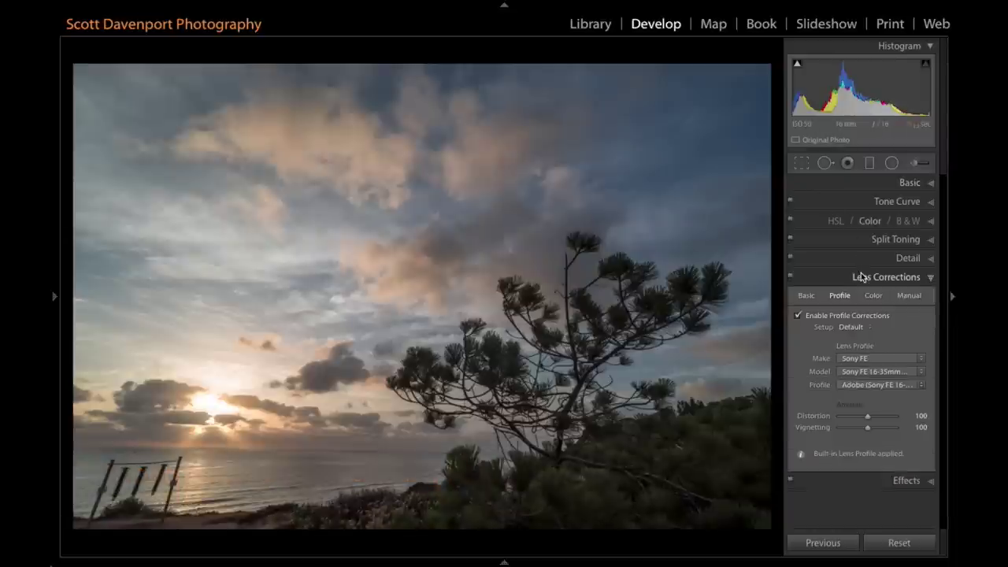
click(821, 318)
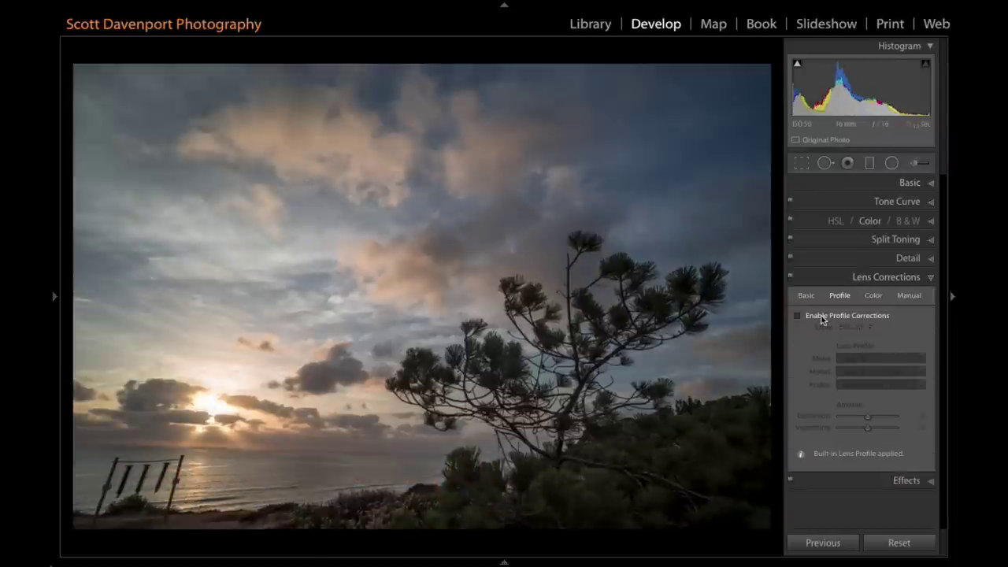
click(822, 318)
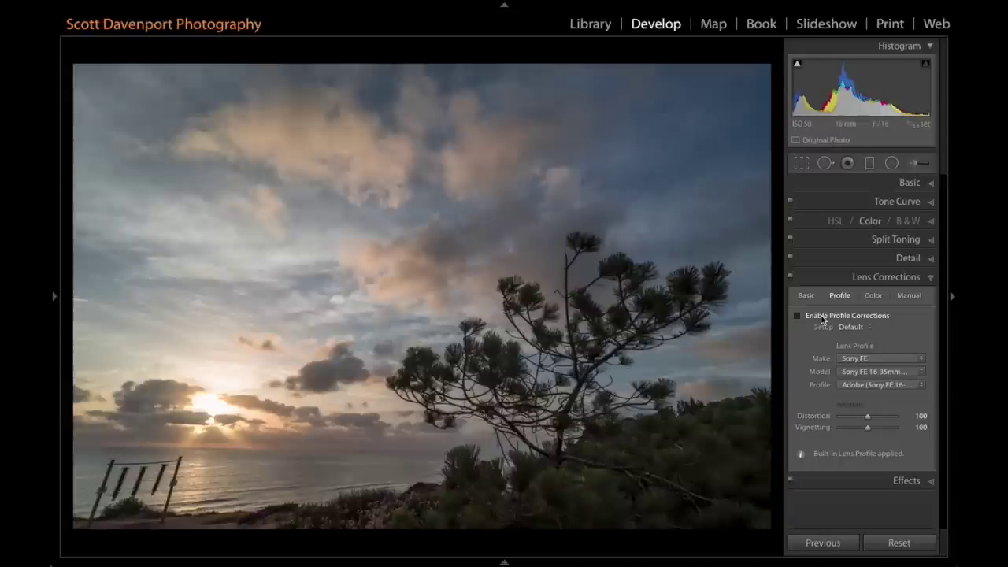
click(822, 318)
click(821, 319)
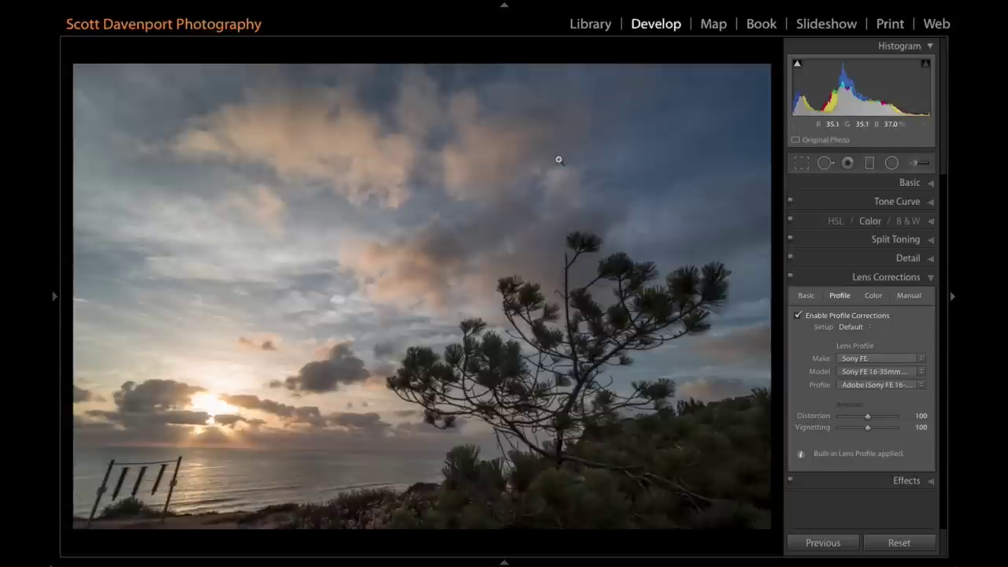
click(912, 182)
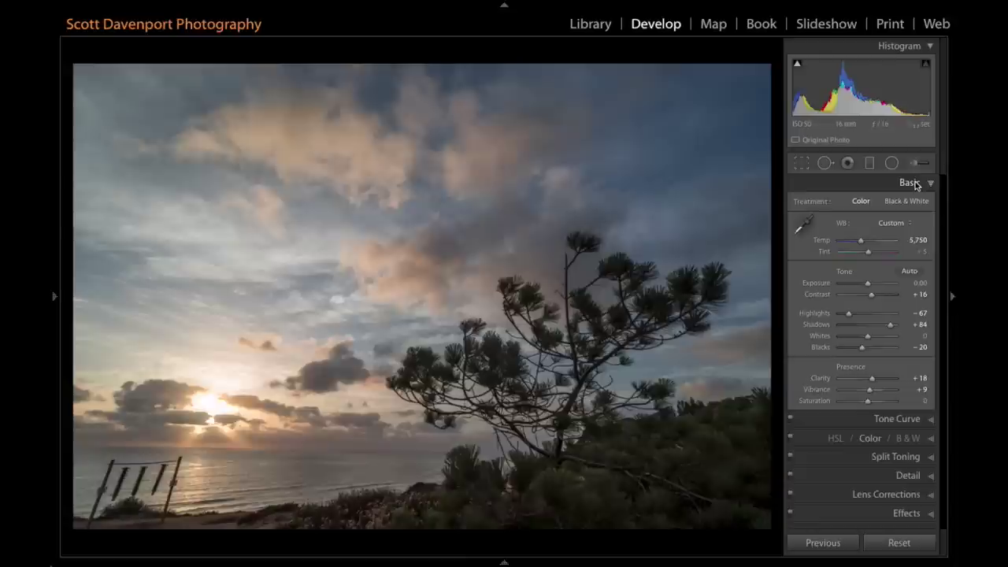
- Keep Custom white balance and copy every develop setting with Settings > Copy Settings and Check All
click(890, 224)
click(889, 228)
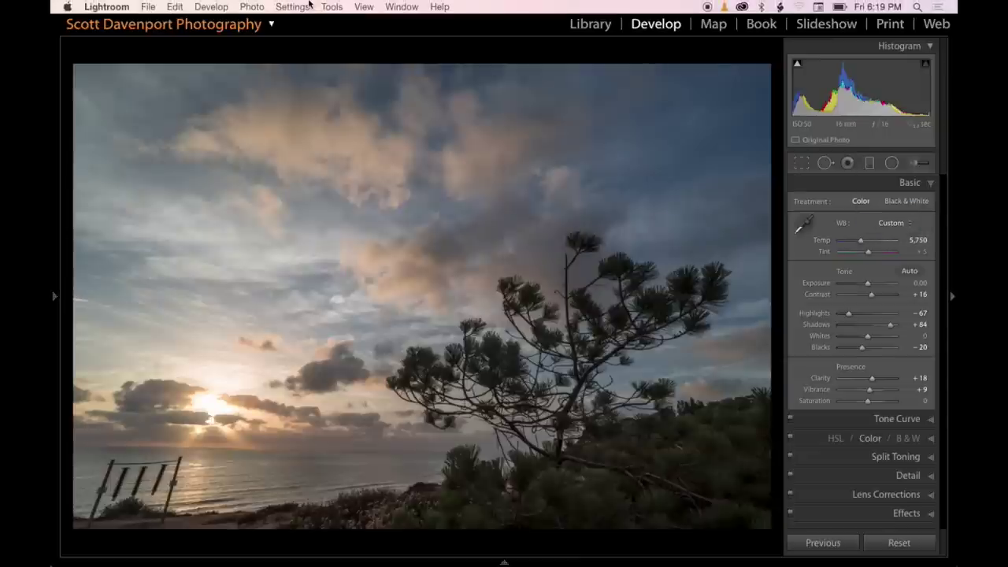
click(292, 6)
click(295, 84)
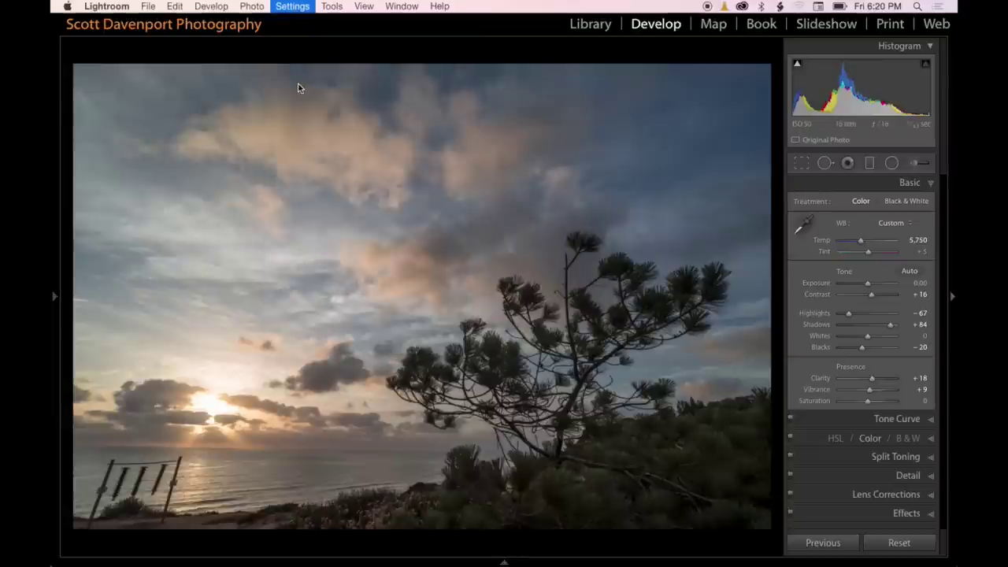
click(303, 288)
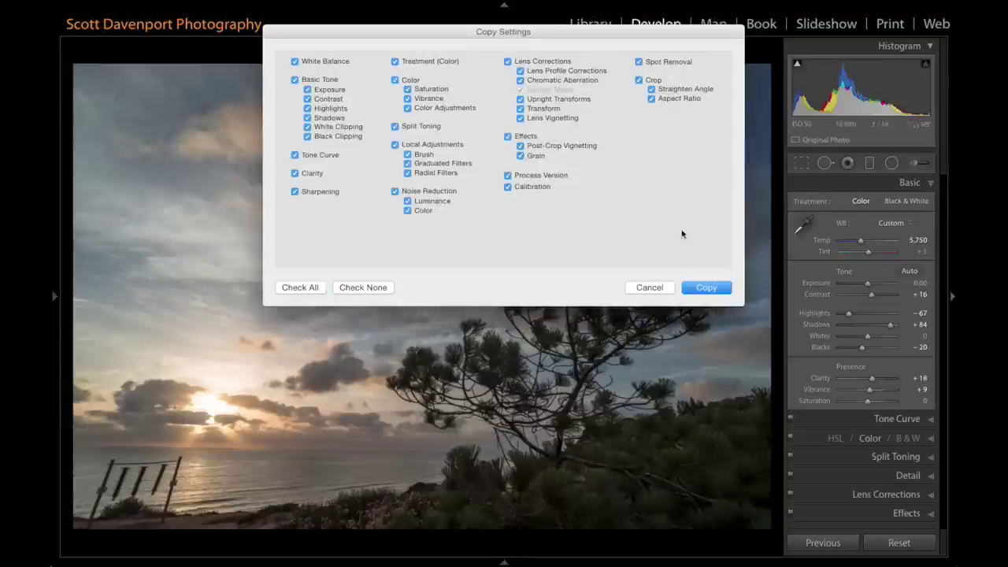
click(706, 288)
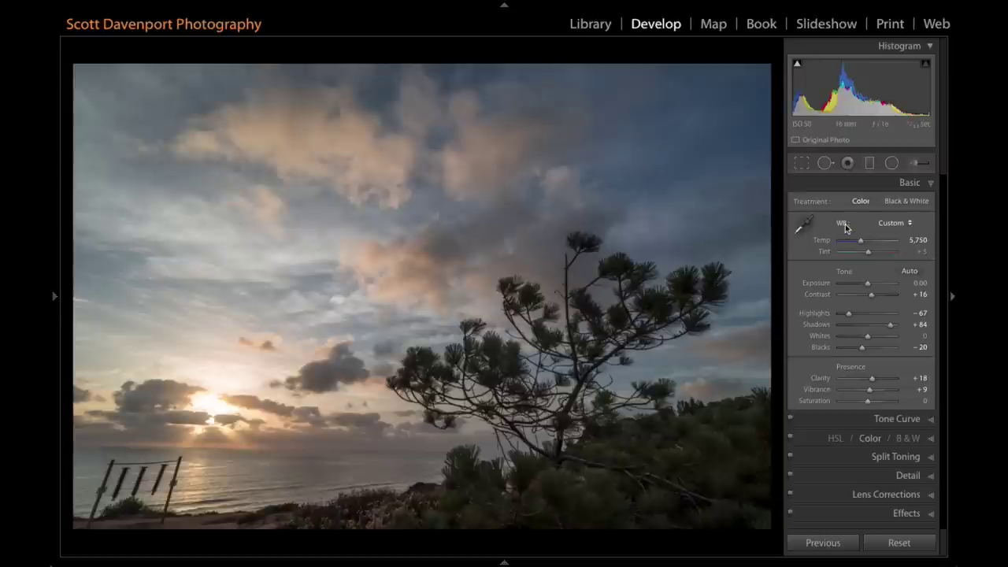
- Reset the Tone and Presence sliders to zero and warm Temp to 6,747
double_click(845, 272)
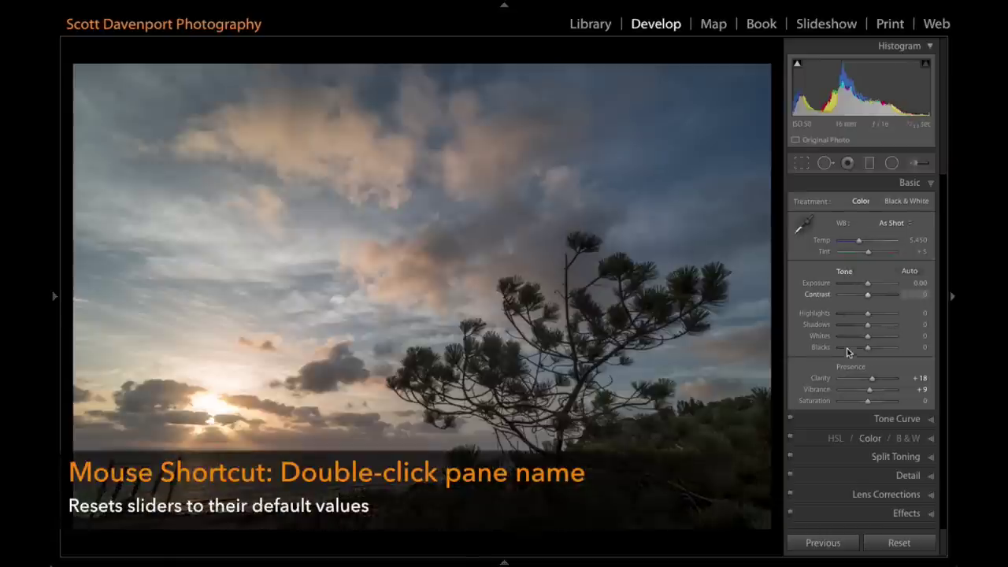
double_click(848, 367)
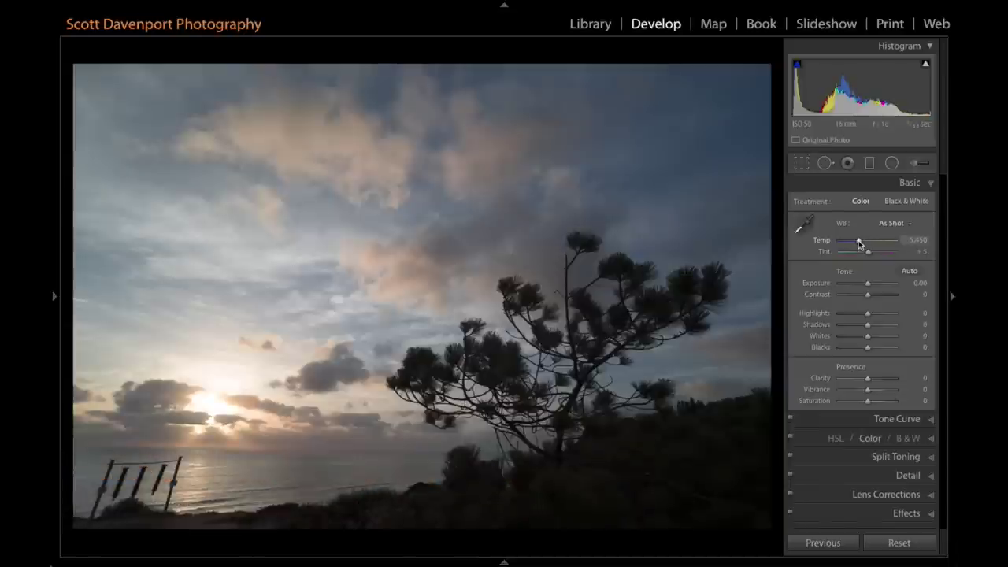
drag(859, 243, 866, 245)
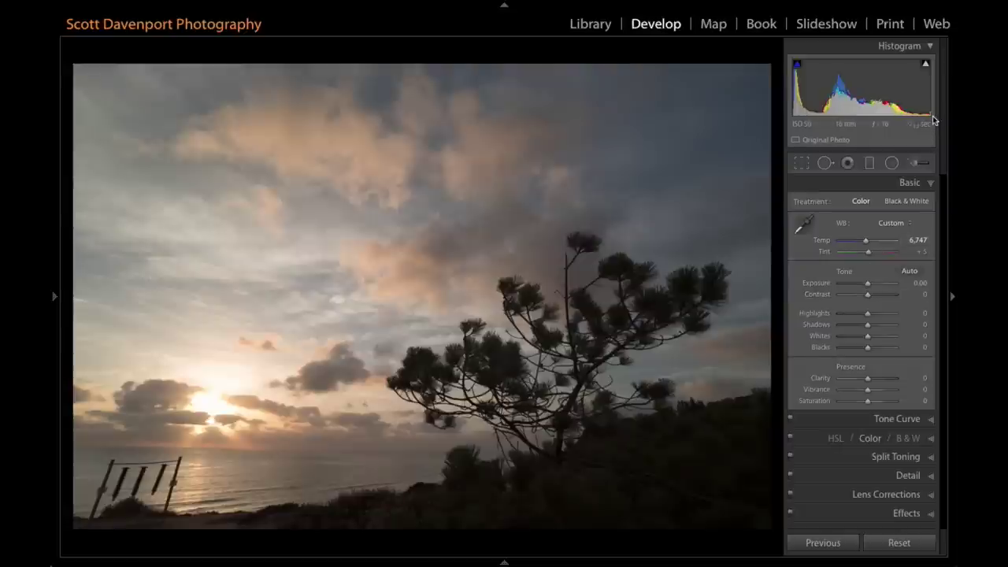
mouse_move(929, 71)
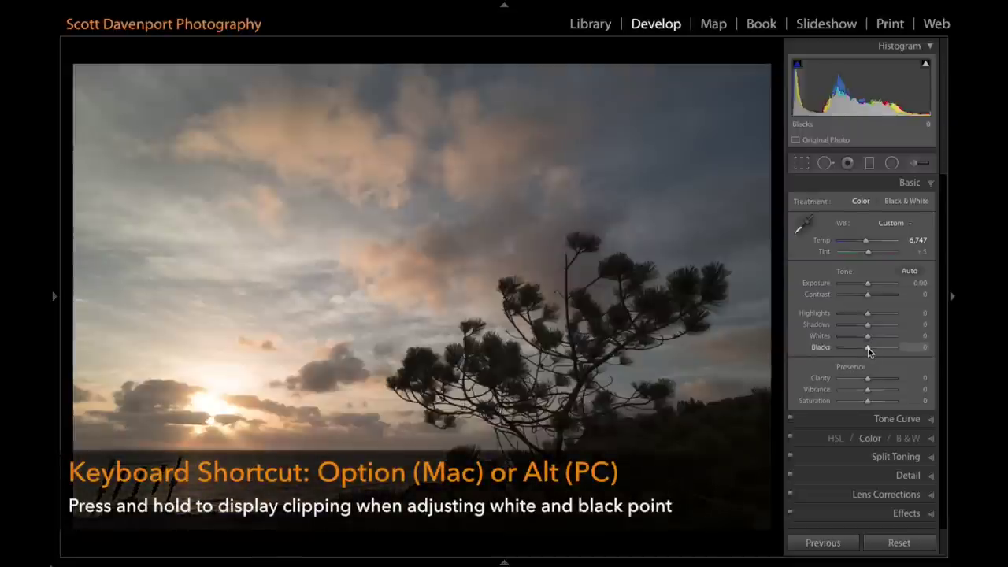
- Set Blacks to about -1 while previewing clipping with Alt held
key(alt)
drag(870, 352, 867, 352)
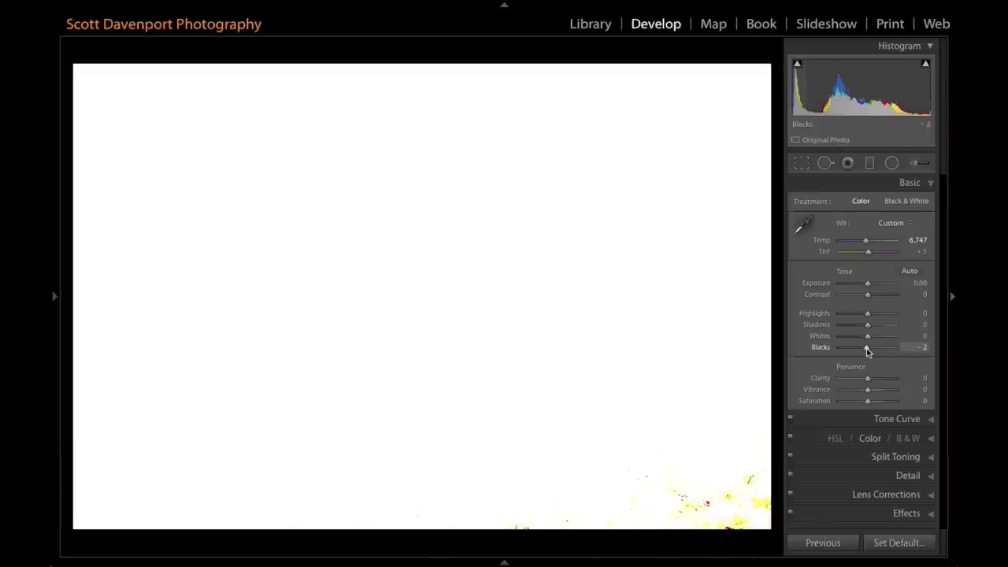
drag(867, 350, 867, 348)
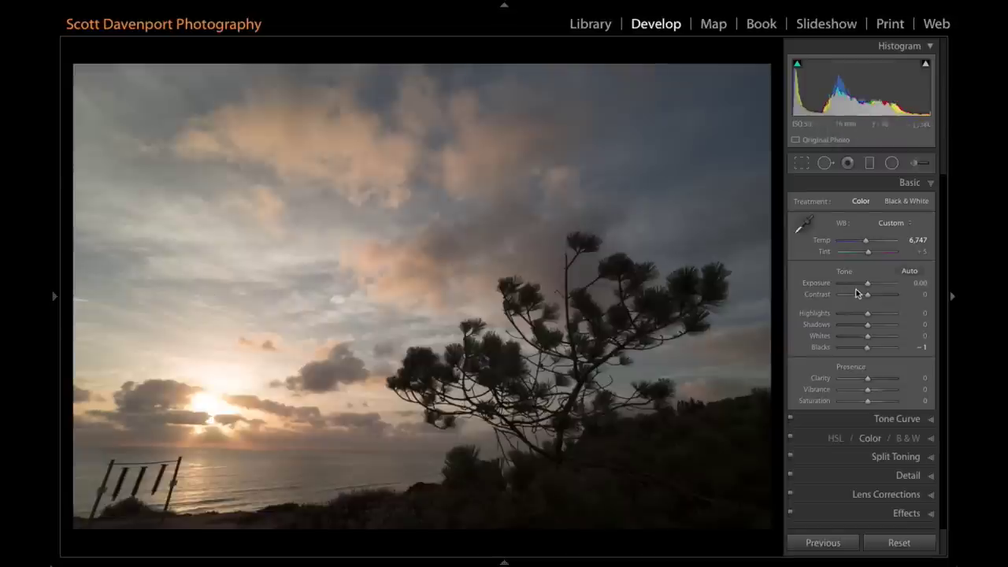
- Set Highlights -69, Shadows +60, Clarity +21 and Vibrance +13 in the Basic panel
drag(868, 317, 849, 317)
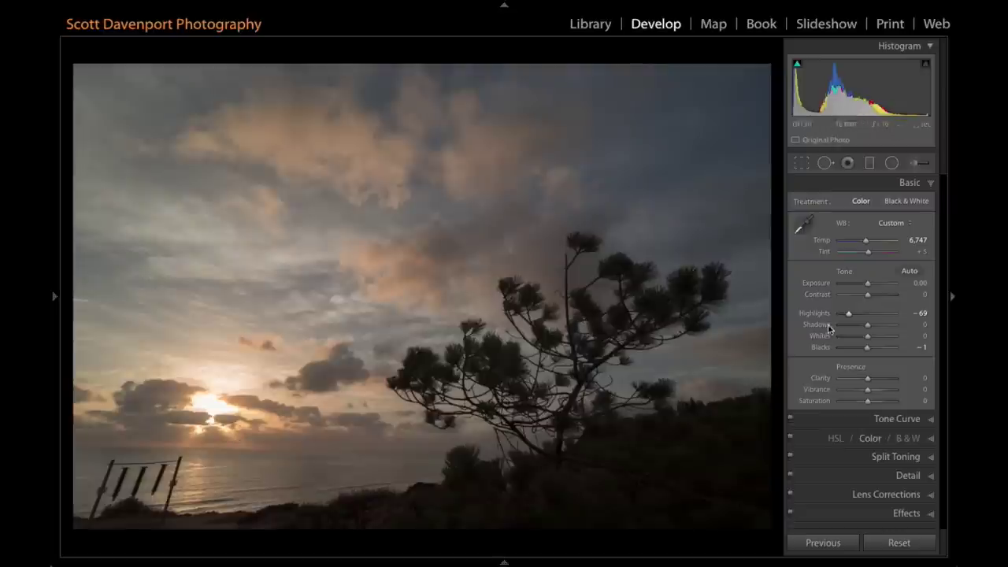
drag(867, 329, 884, 329)
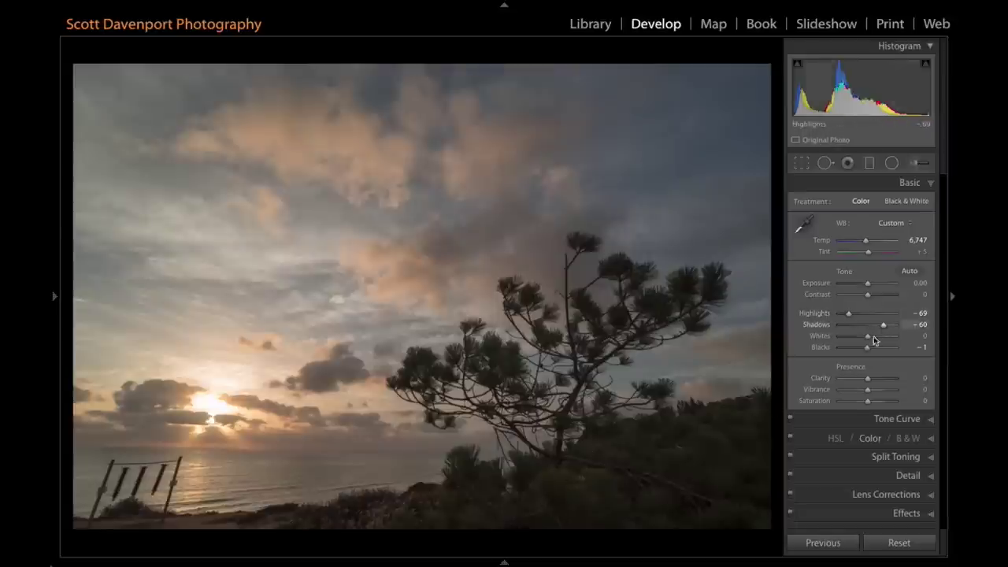
click(874, 378)
click(871, 389)
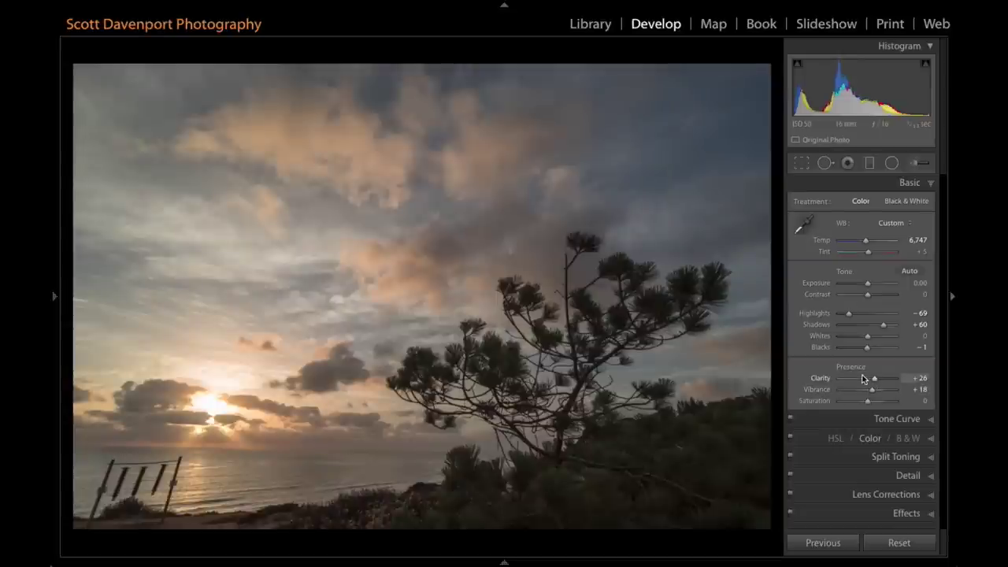
drag(876, 383, 872, 393)
click(873, 391)
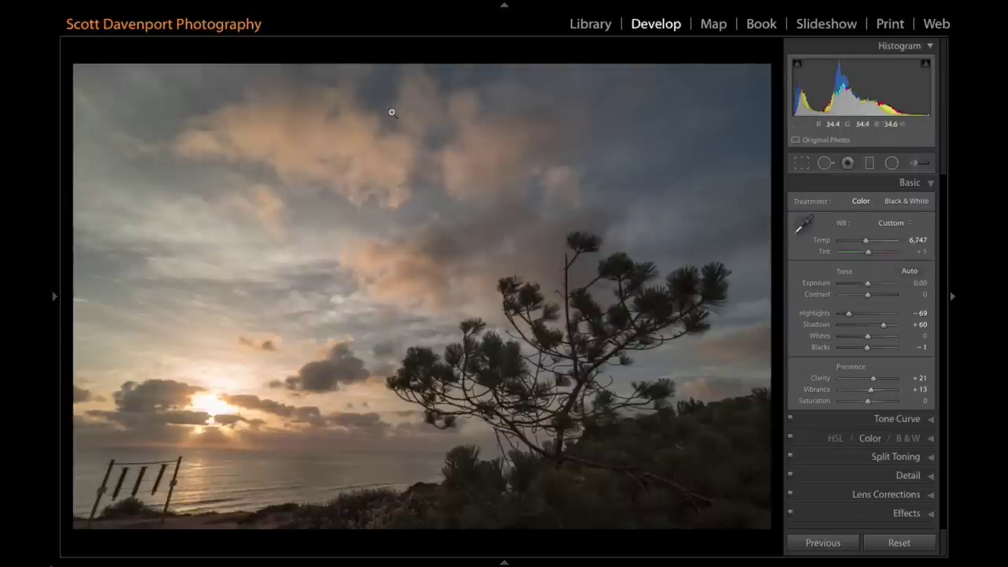
- Paste the copied develop settings back via Settings > Paste Settings, then check shadow clipping
mouse_move(360, 5)
click(293, 7)
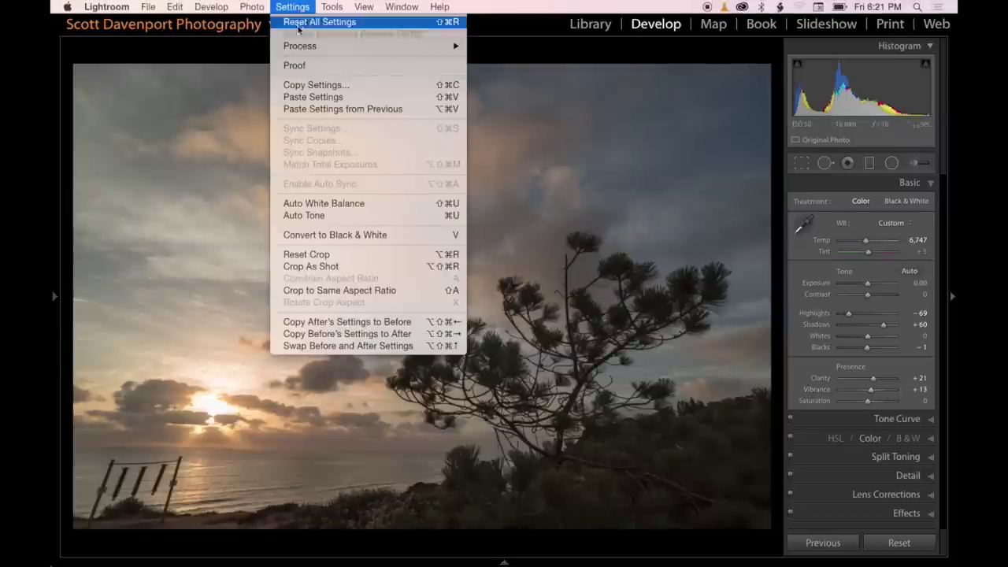
click(299, 98)
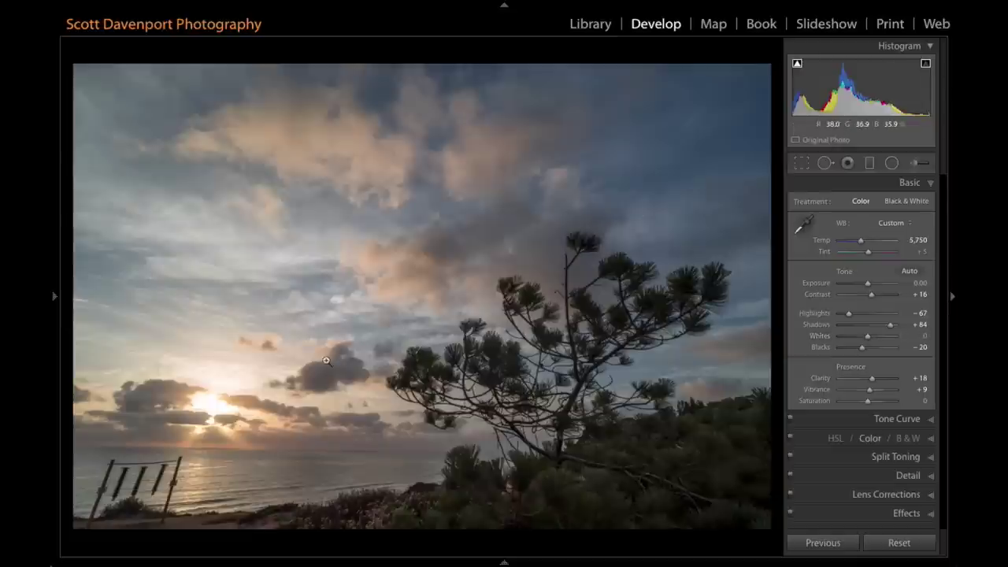
key(j)
key(j)
key(j)
key(j)
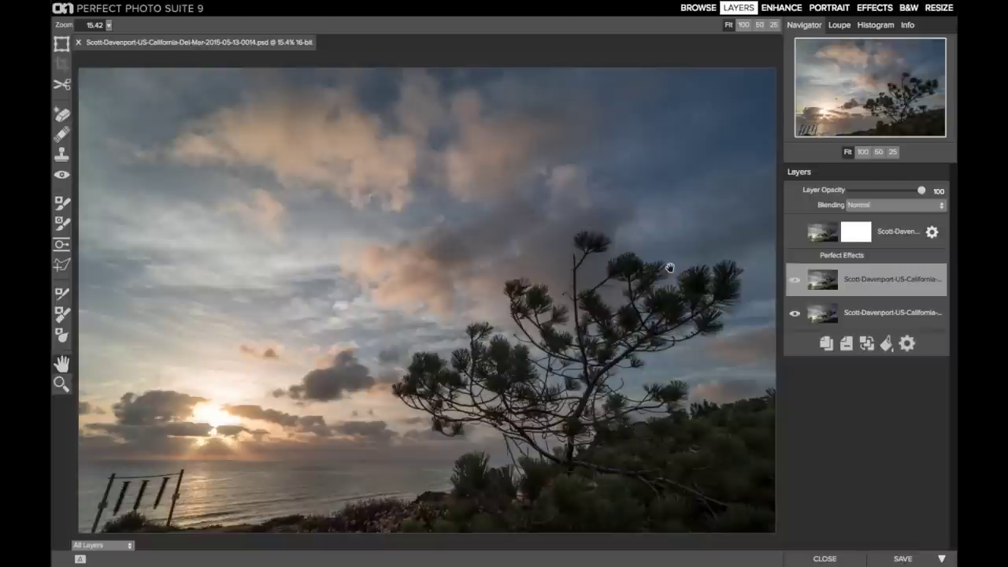
- Zoom to 100 in the Navigator and pan to the wooden rack at the lower left
click(864, 153)
drag(869, 100, 810, 133)
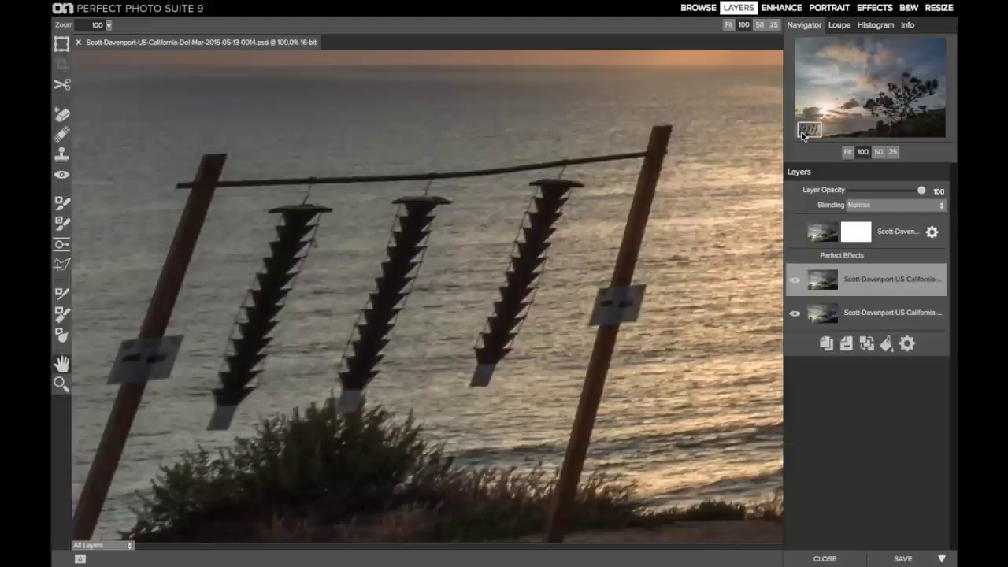
click(62, 117)
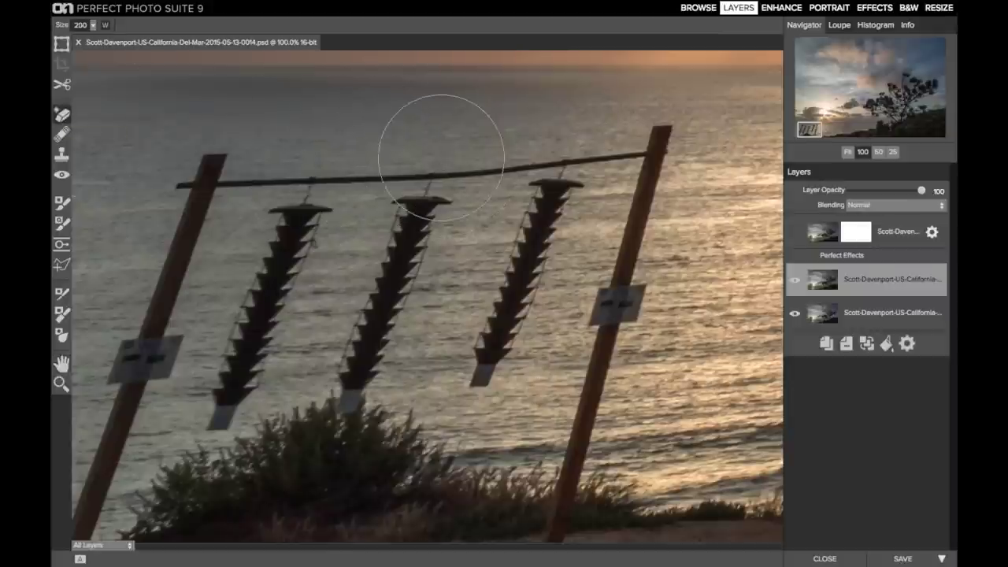
key(bracketleft)
key(bracketleft)
key(bracketleft)
key(bracketleft)
key(bracketleft)
key(bracketleft)
key(bracketleft)
key(bracketleft)
key(bracketleft)
key(bracketleft)
key(bracketleft)
key(bracketleft)
key(bracketleft)
click(481, 173)
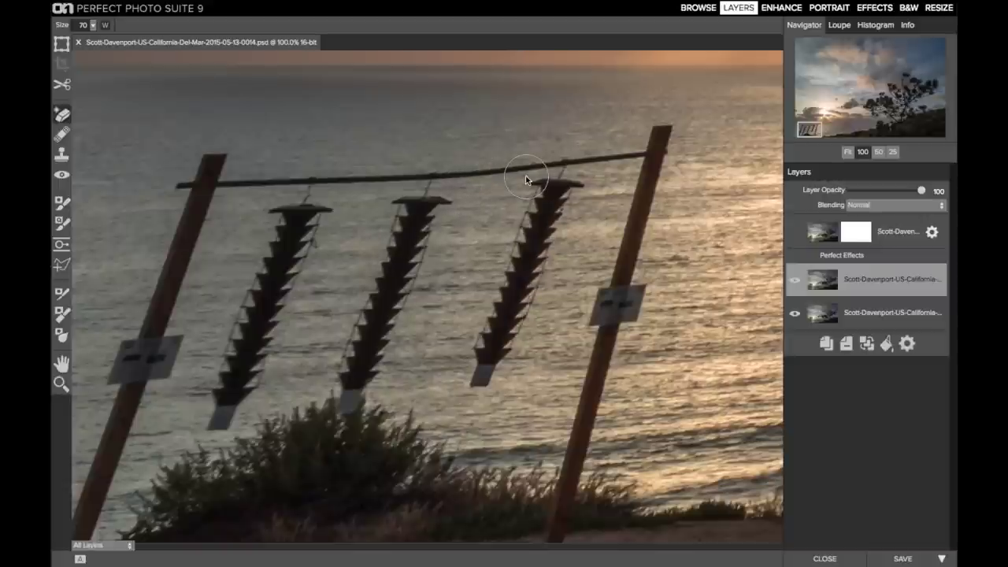
mouse_move(529, 178)
mouse_down()
mouse_move(566, 196)
mouse_move(525, 238)
mouse_move(475, 373)
mouse_move(491, 371)
mouse_move(556, 199)
mouse_up()
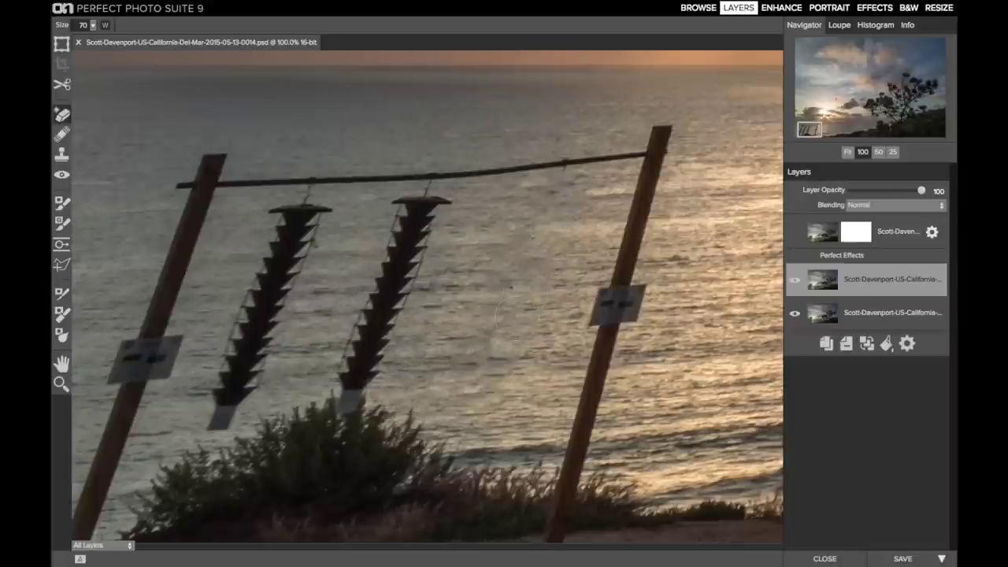
key(ctrl+z)
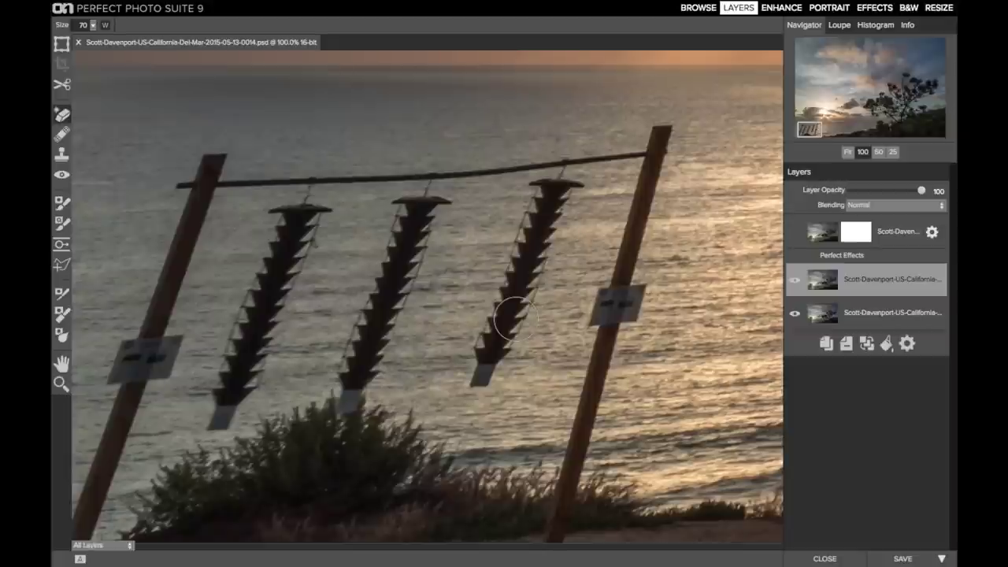
- Try healing away the crossbar between the middle and right feeders, then undo it
click(62, 137)
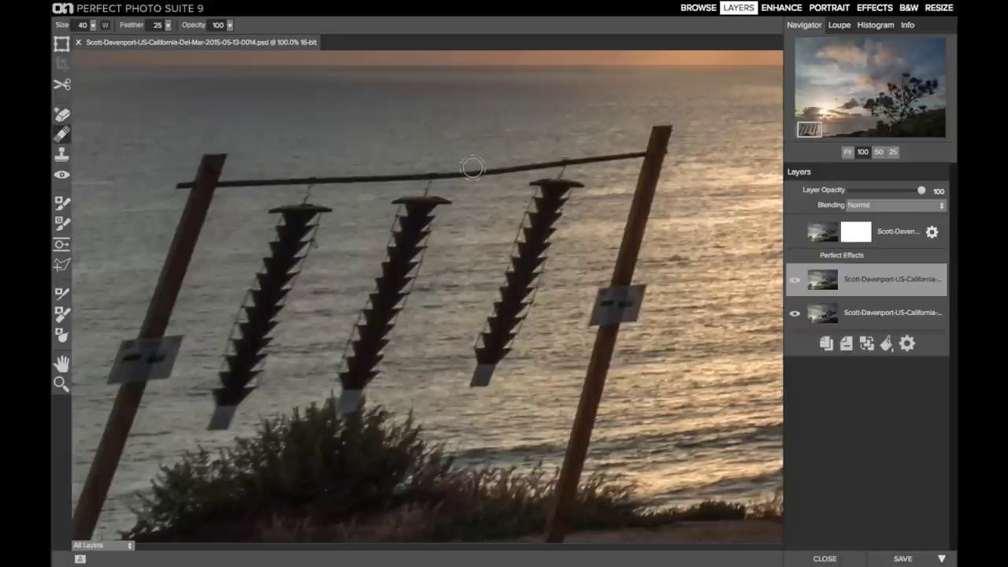
mouse_move(473, 167)
mouse_down()
mouse_move(515, 171)
mouse_move(473, 169)
mouse_up()
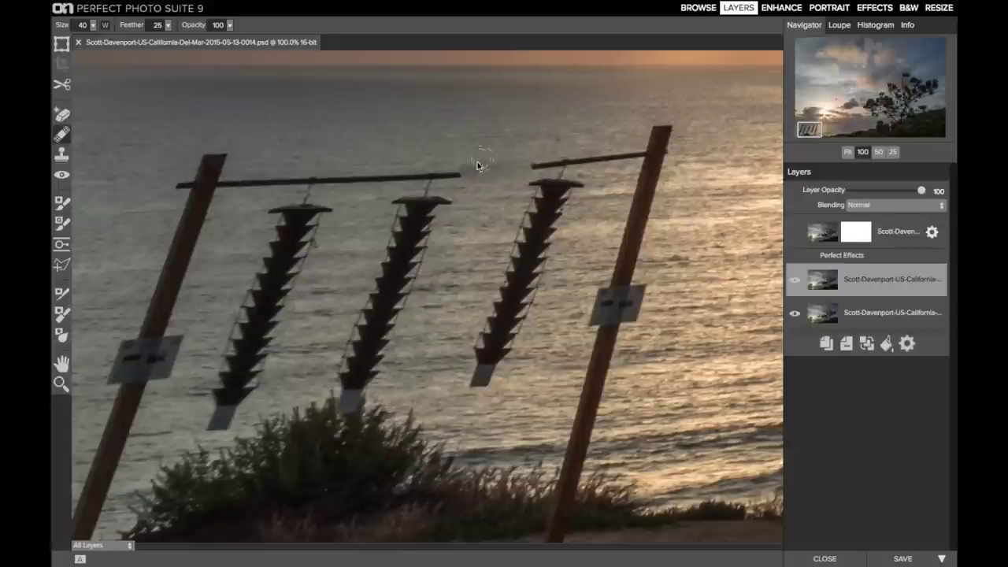
key(ctrl+z)
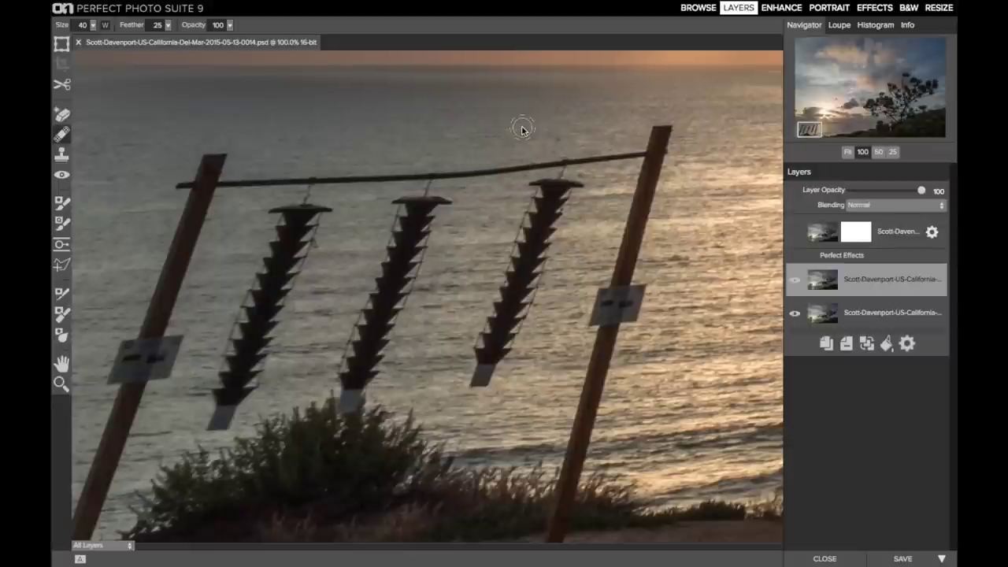
- Switch to Clone Stamp at brush size 40 and sample nearby sea as the source
click(63, 158)
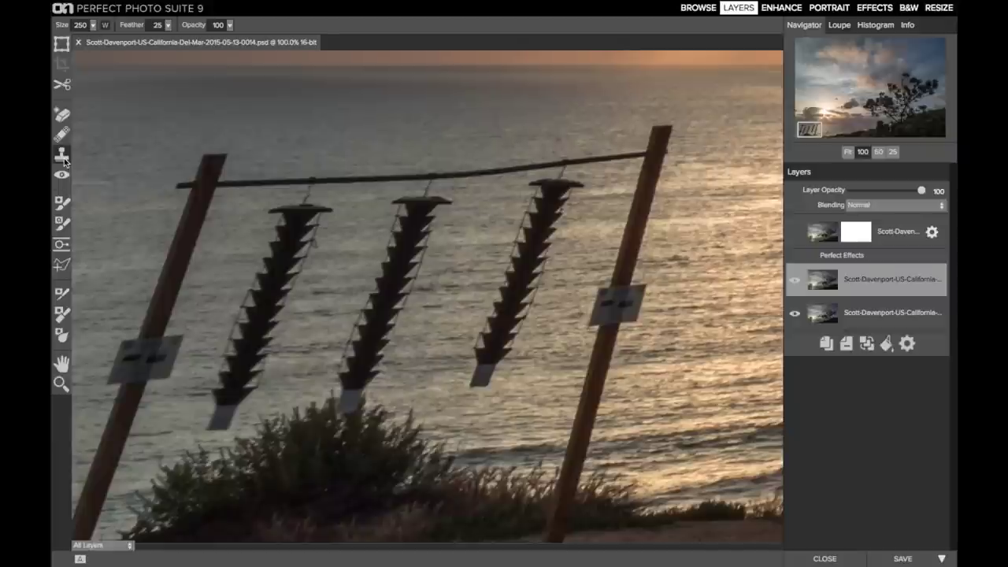
key(bracketleft)
key(bracketleft)
key(bracketleft)
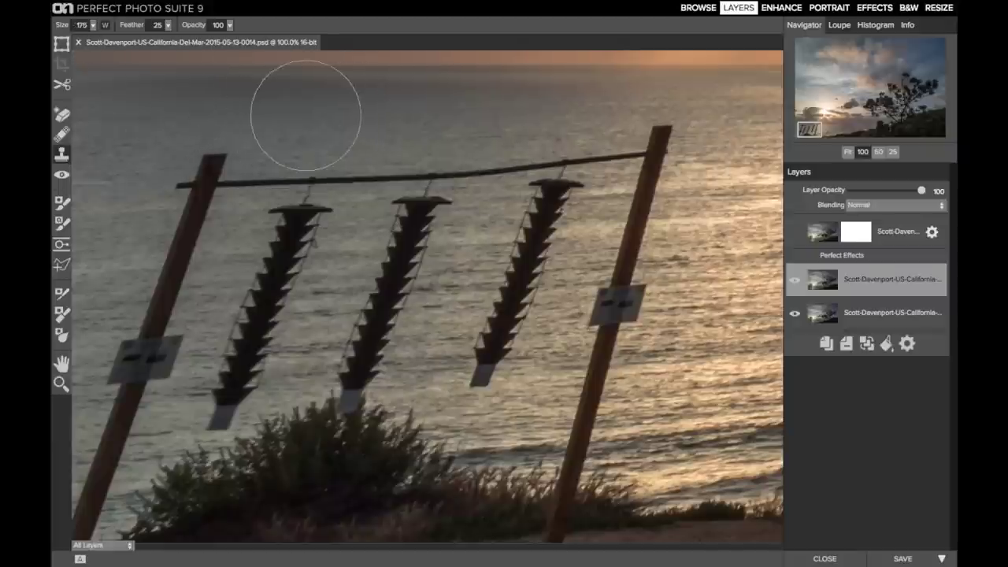
key(bracketleft)
key(bracketleft)
key(bracketleft)
key(bracketleft)
key(bracketleft)
key(bracketleft)
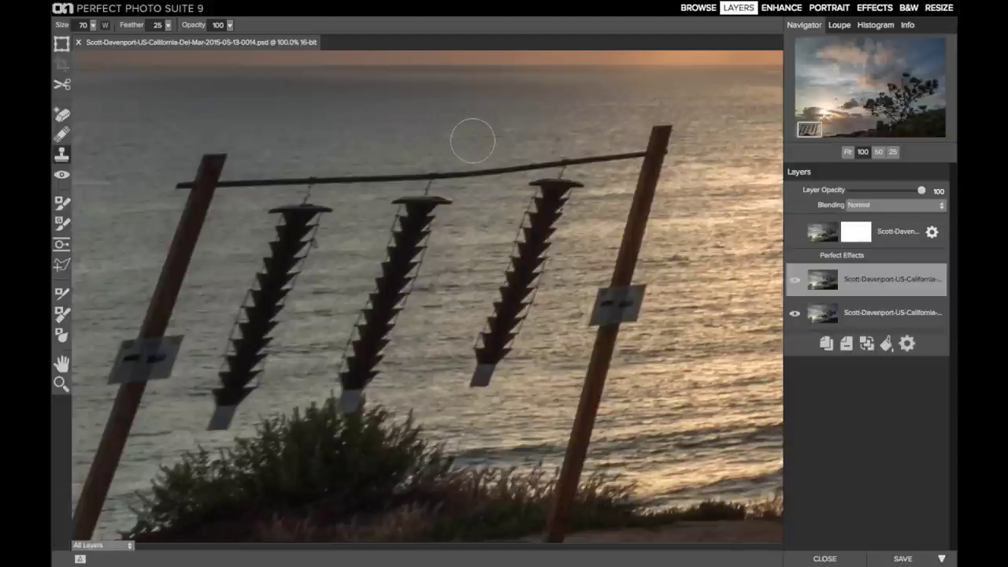
key(bracketleft)
key(bracketleft)
key(bracketleft)
alt+click(463, 155)
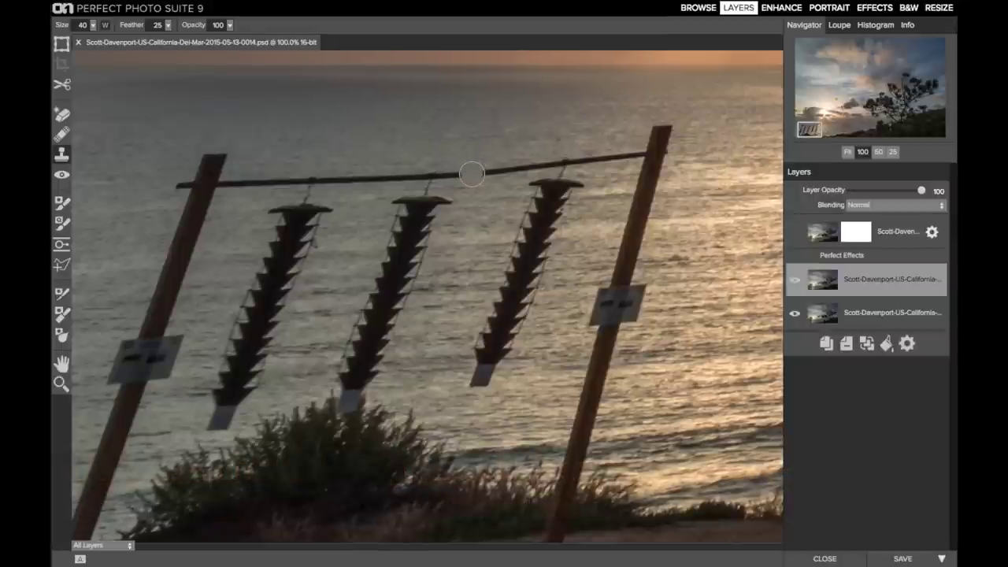
- Clone sea over the crossbar segments and part of the right post
drag(472, 172, 511, 167)
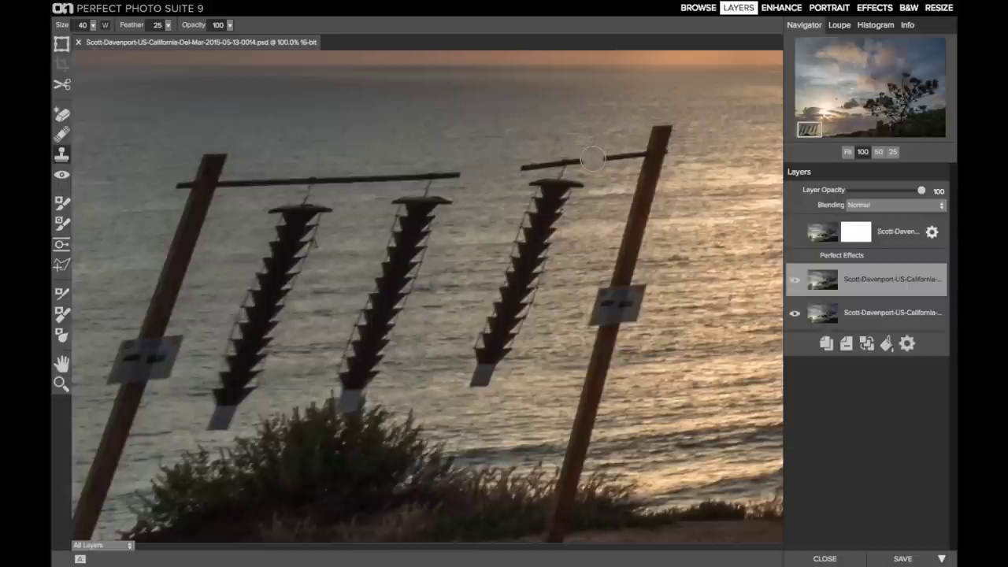
drag(593, 159, 621, 156)
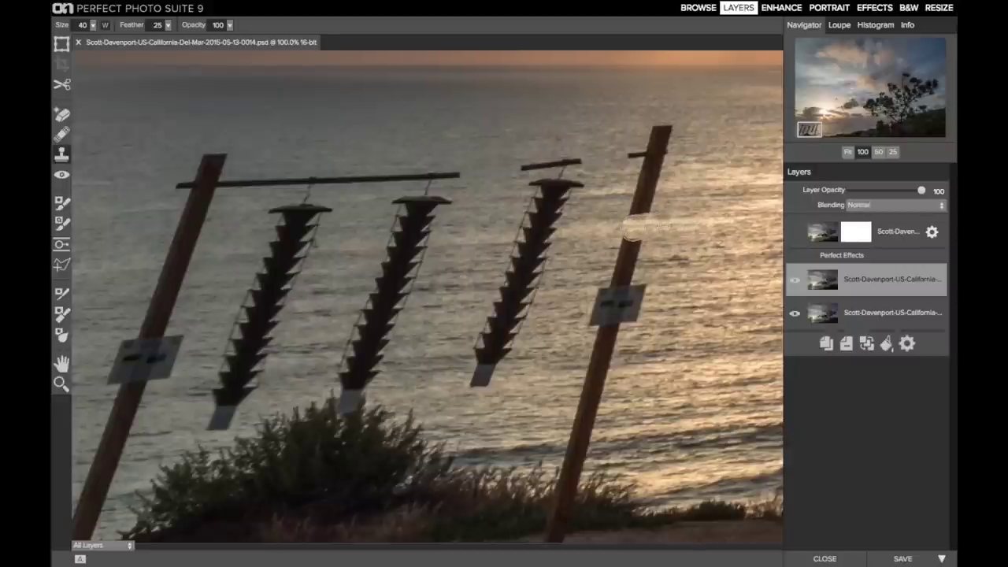
drag(635, 227, 645, 227)
drag(402, 409, 495, 305)
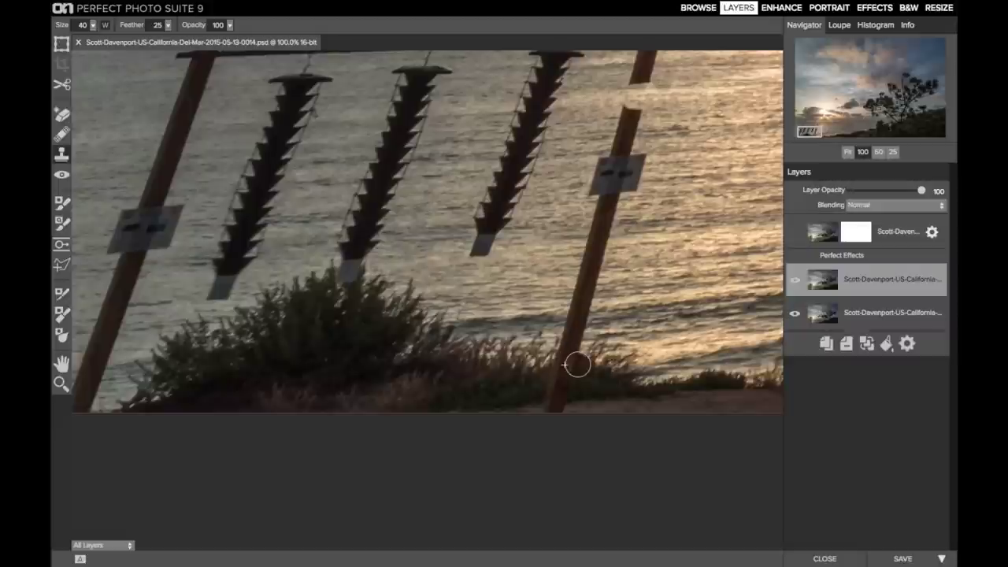
- Show the retouched top layer and inspect the former rack area at 100 before fitting the view
click(847, 151)
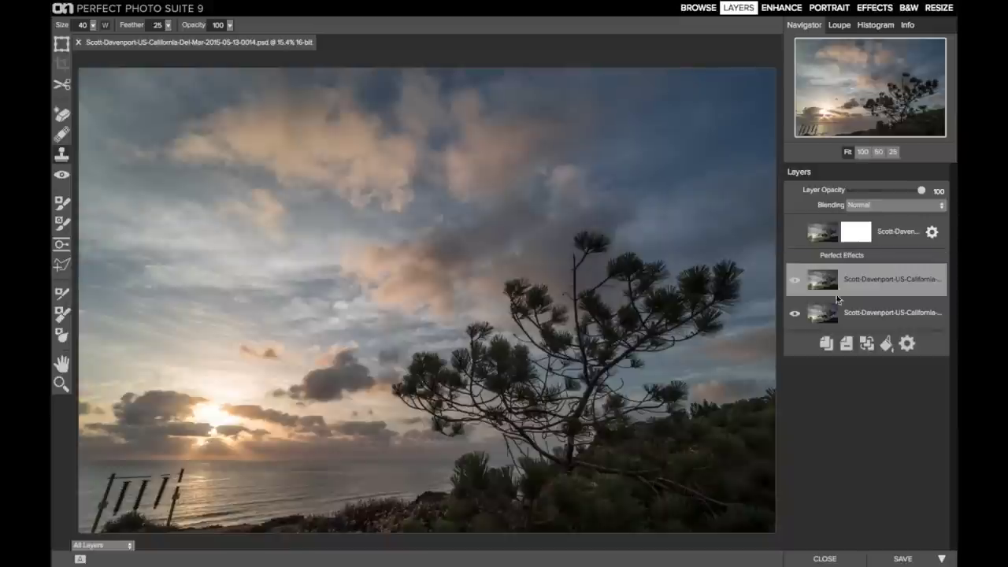
click(794, 233)
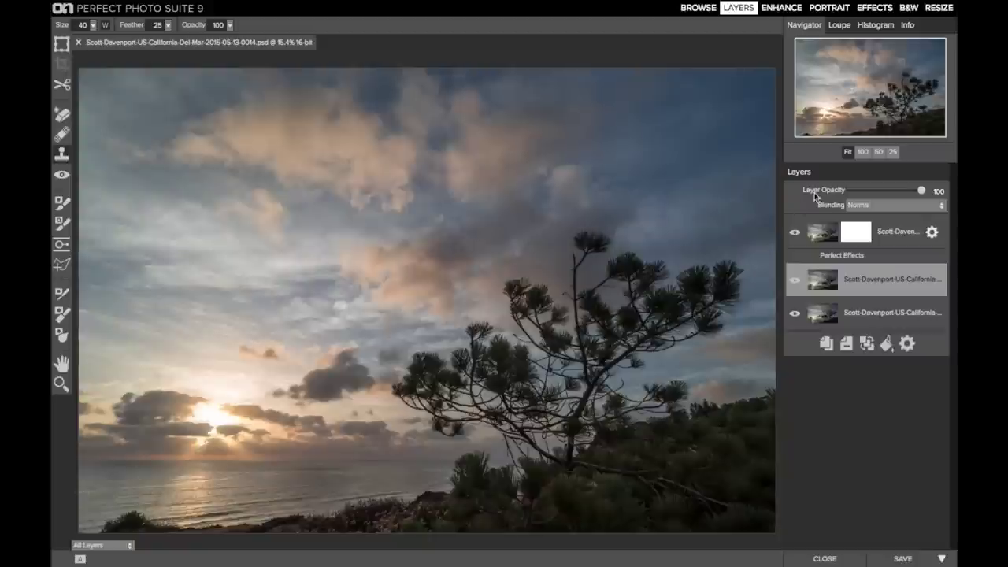
click(862, 151)
mouse_move(874, 96)
mouse_down()
mouse_move(842, 104)
mouse_move(805, 129)
mouse_move(815, 134)
mouse_up()
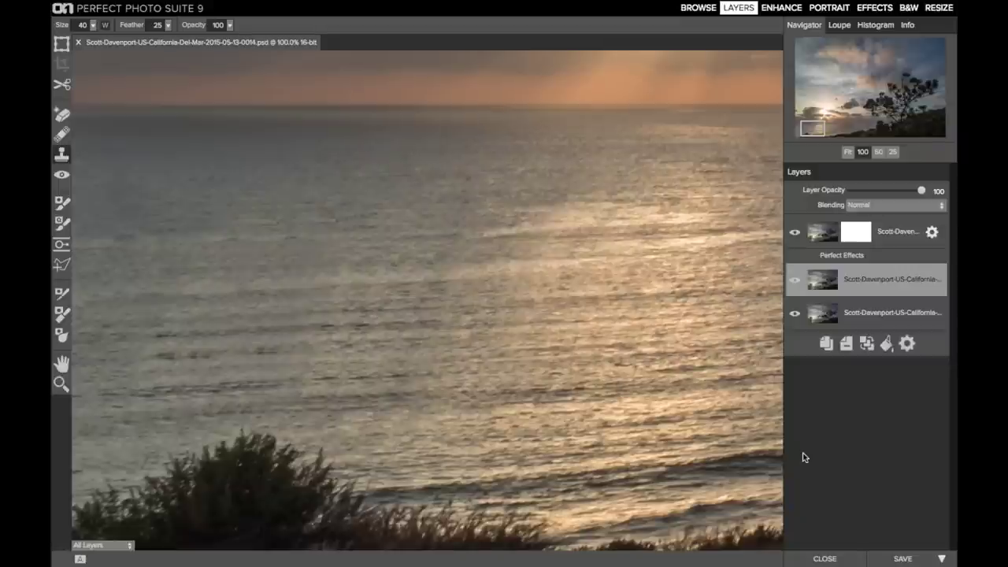
click(848, 152)
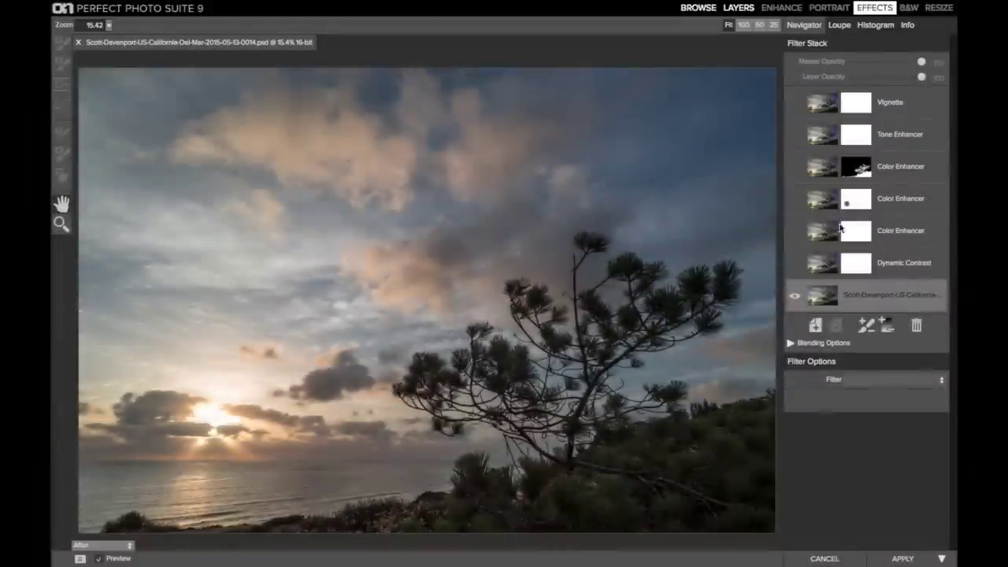
- Set the Dynamic Contrast layer's Protect Highlights blending option to 51
click(915, 262)
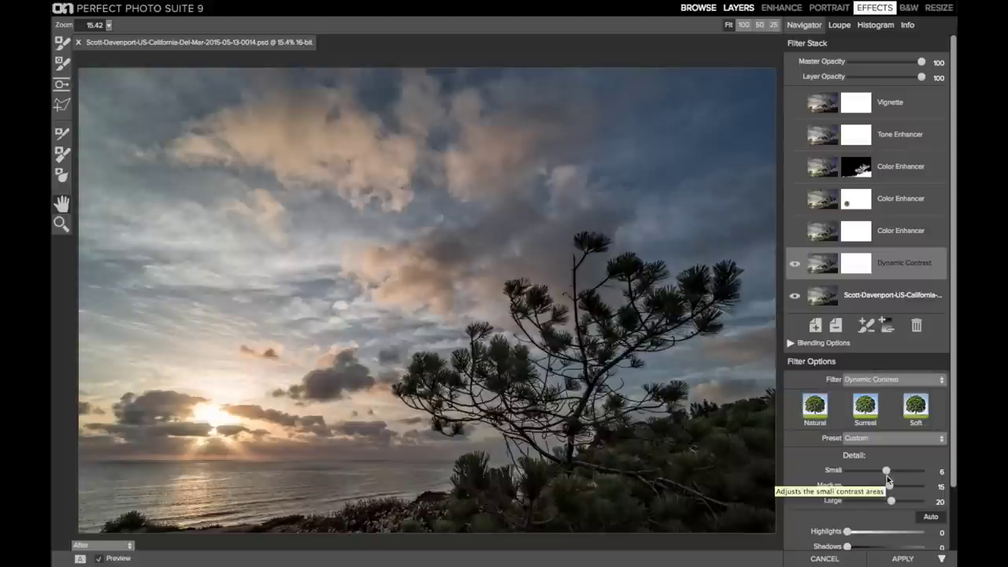
click(791, 344)
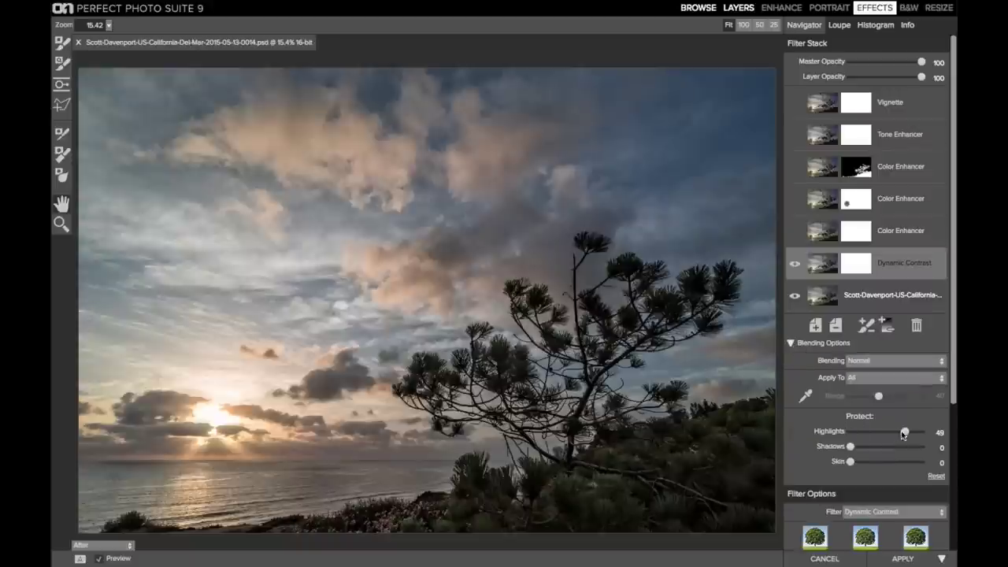
drag(889, 432, 850, 433)
click(911, 432)
drag(911, 432, 906, 436)
click(790, 343)
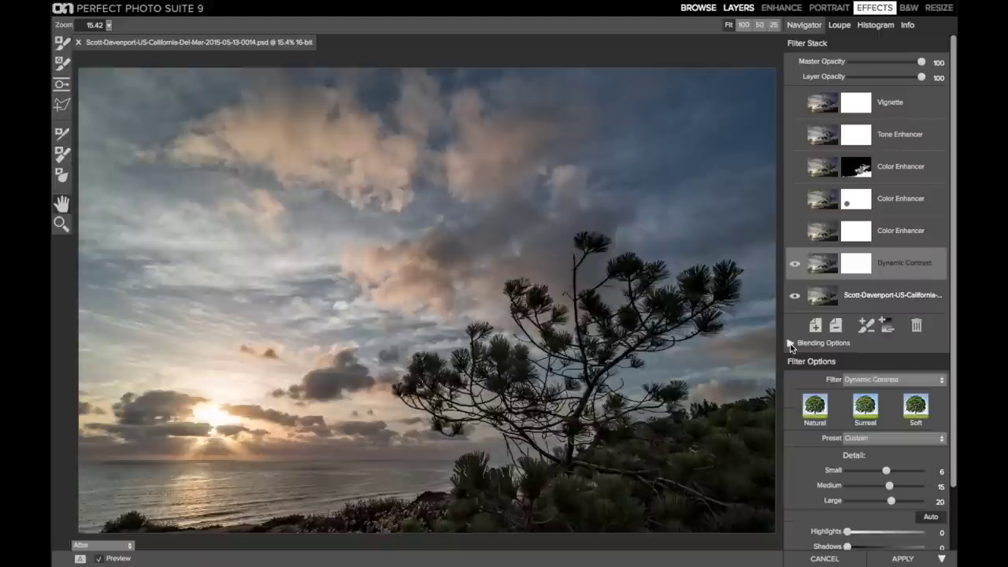
- Browse the Color Enhancer presets and layers, settling on the first Color Enhancer layer
click(907, 236)
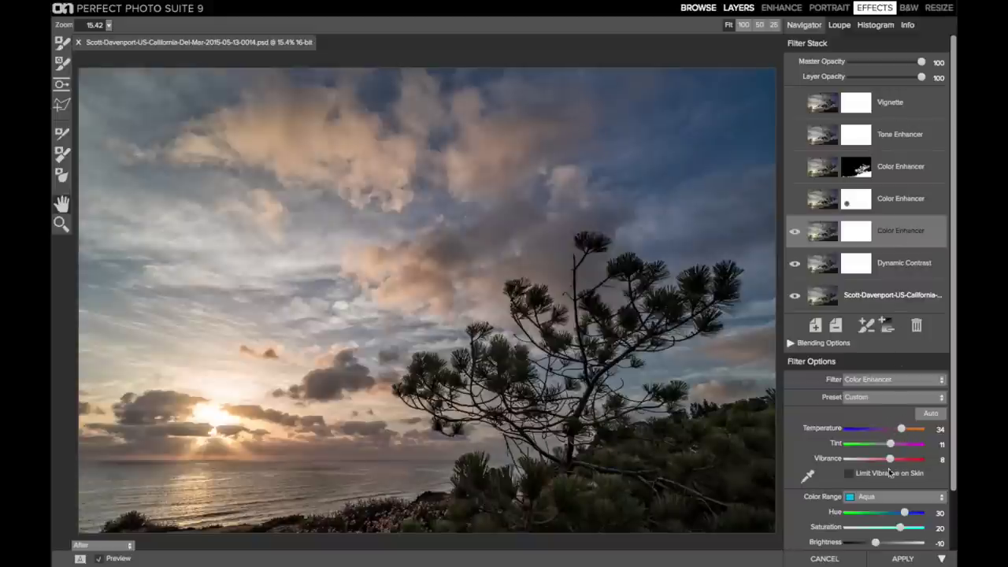
click(850, 399)
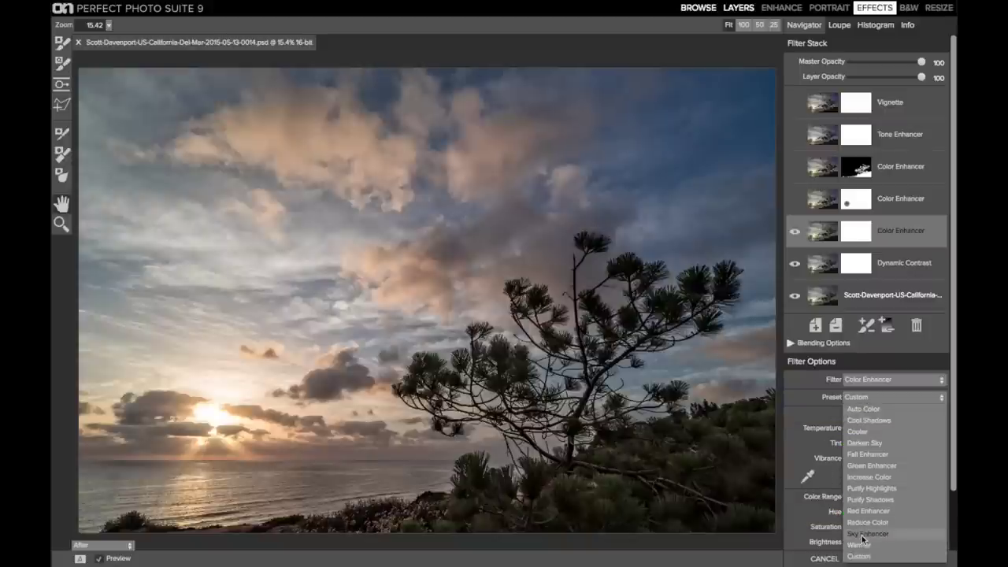
click(826, 485)
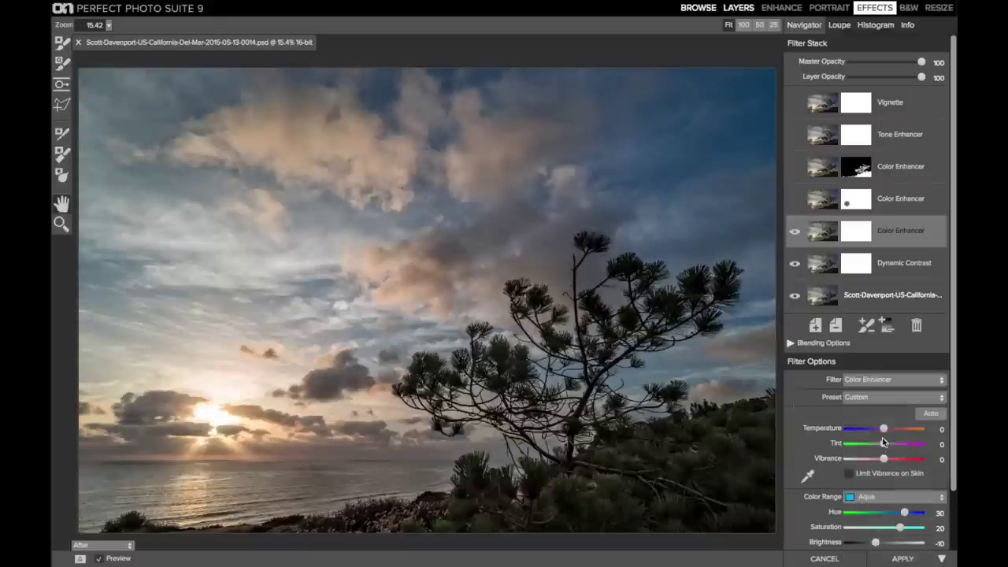
key(Down)
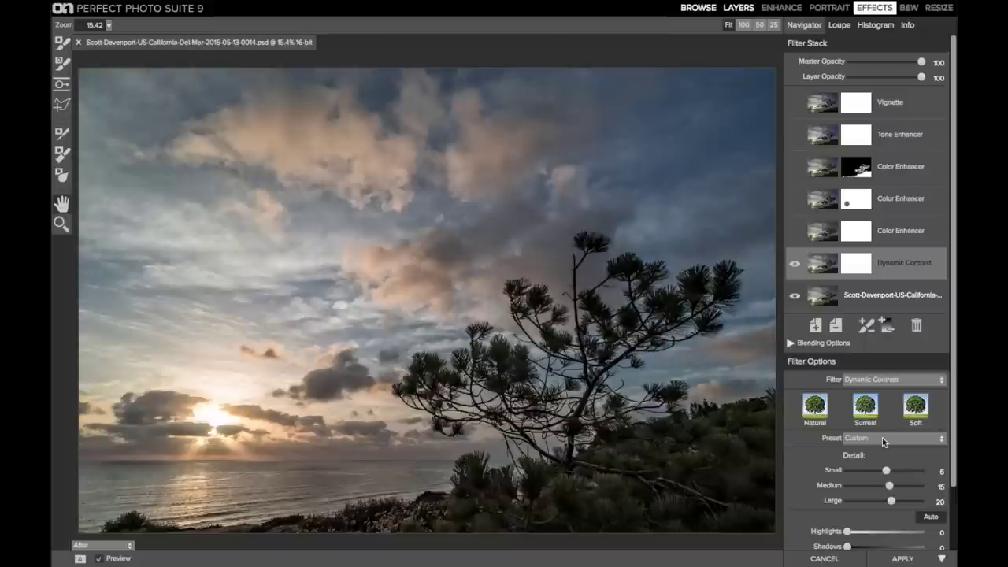
click(893, 240)
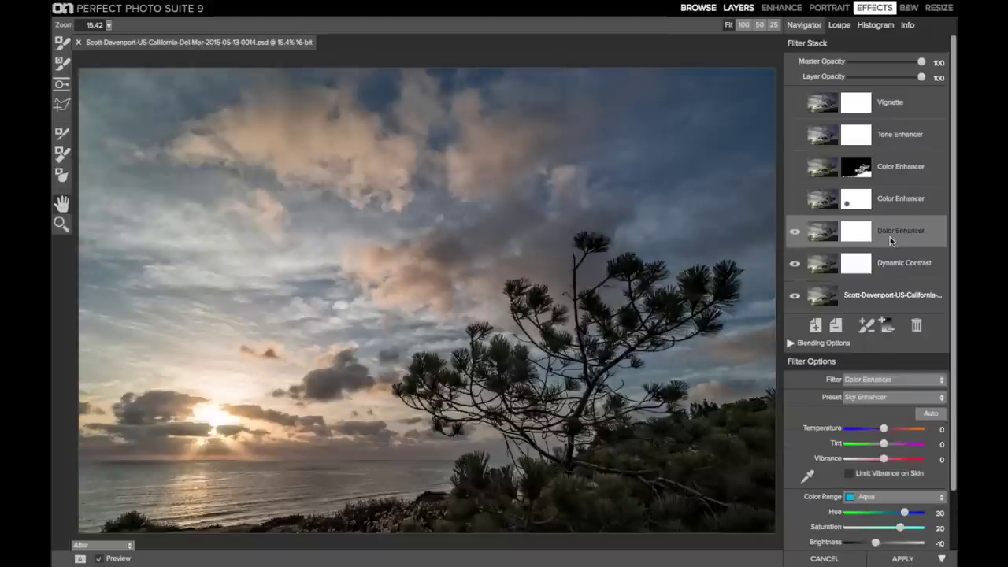
- Warm the first Color Enhancer to Temperature 38 and pick the Blue colour range
click(902, 430)
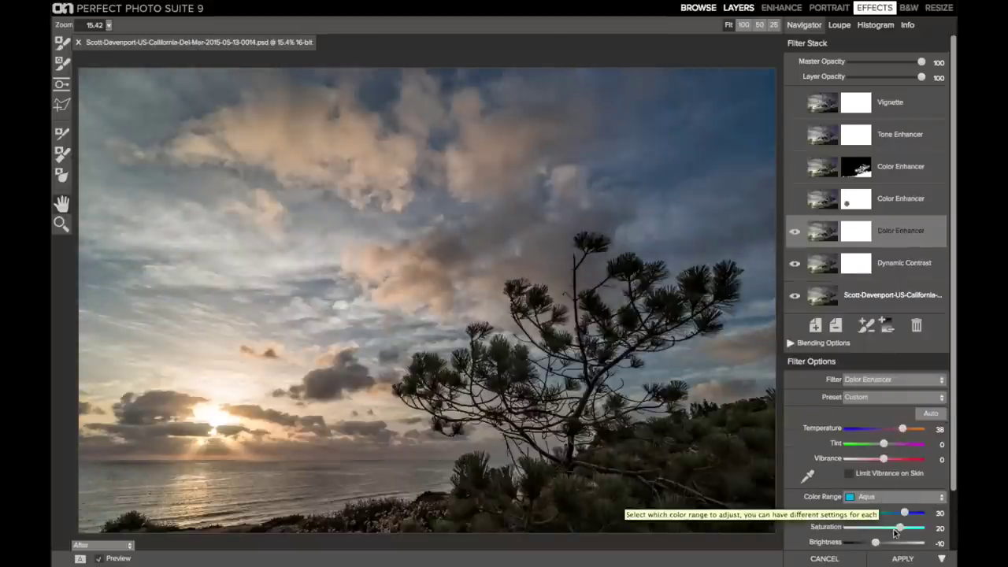
click(888, 500)
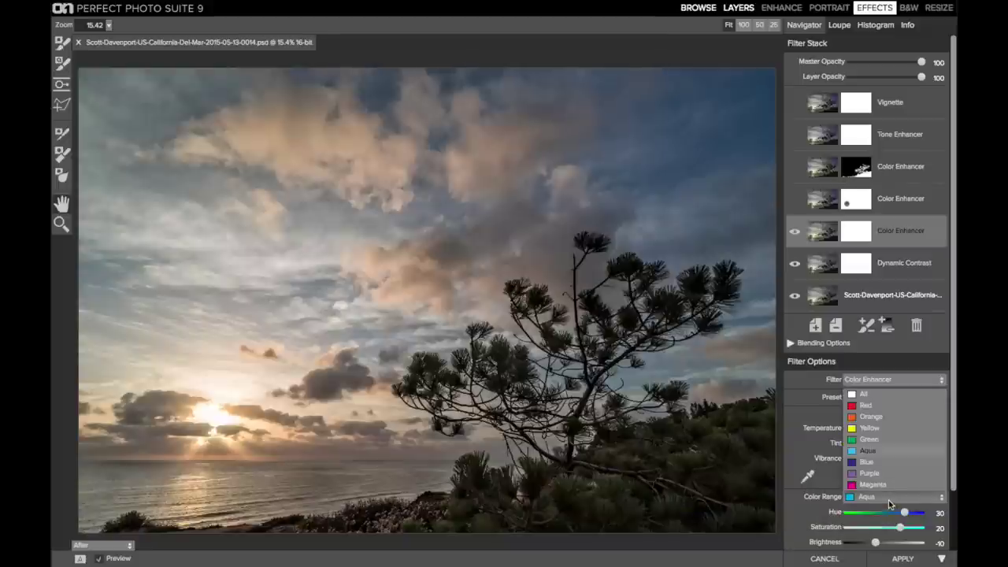
click(883, 460)
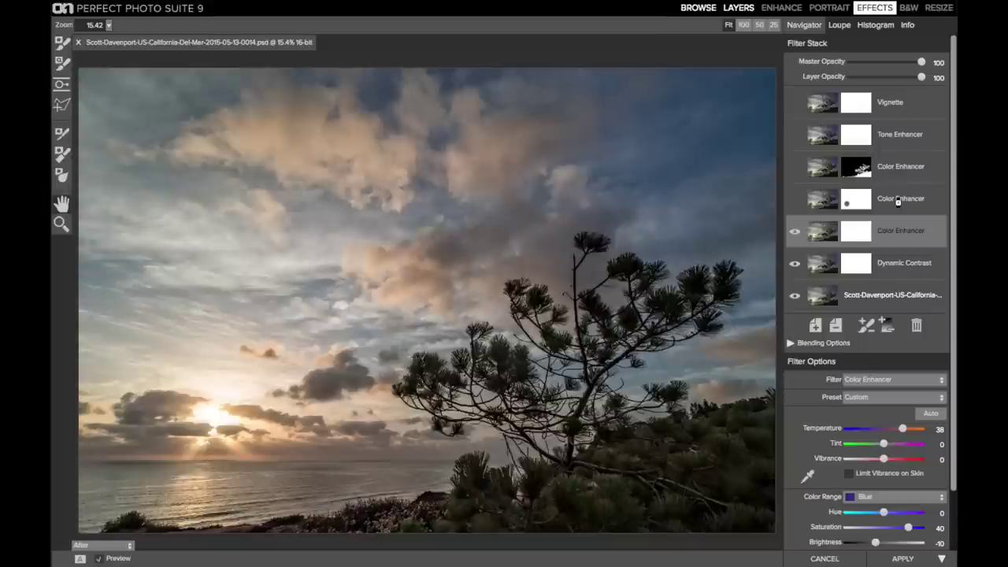
- Select the second Color Enhancer layer, view its Yellow range (Hue -30, Saturation 20), and check its sun mask
click(897, 201)
scroll(883, 466, down, 2)
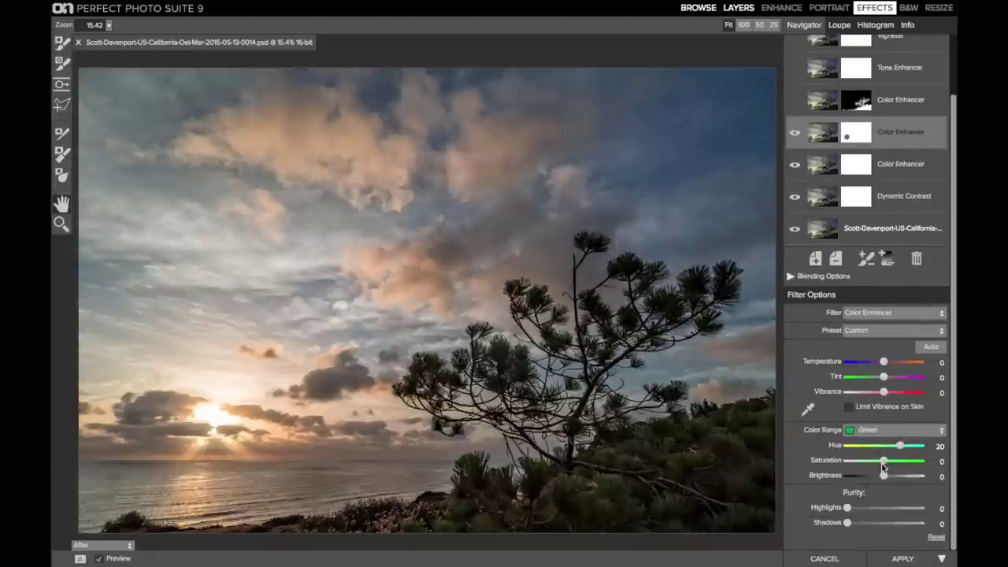
click(874, 431)
click(872, 465)
click(887, 431)
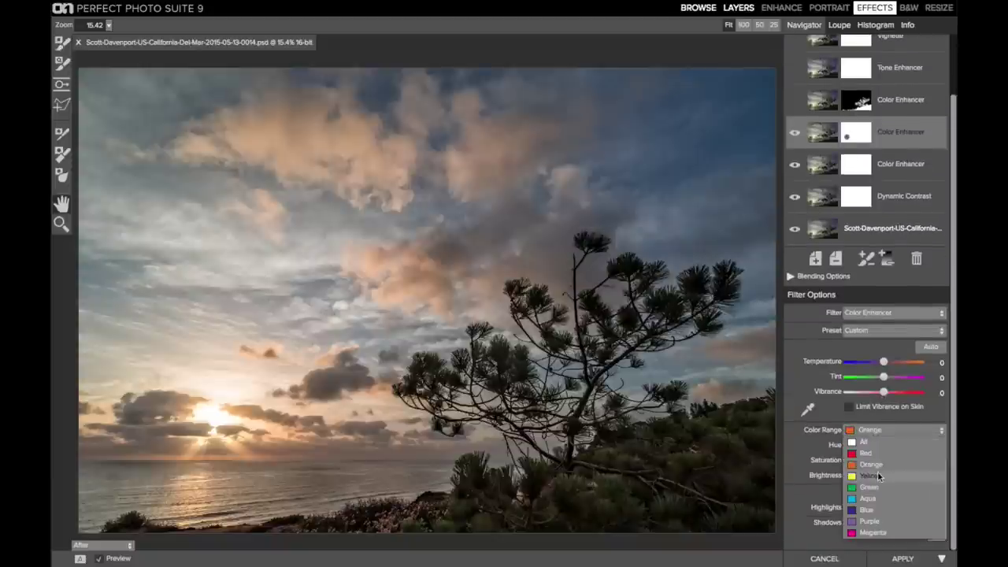
click(880, 476)
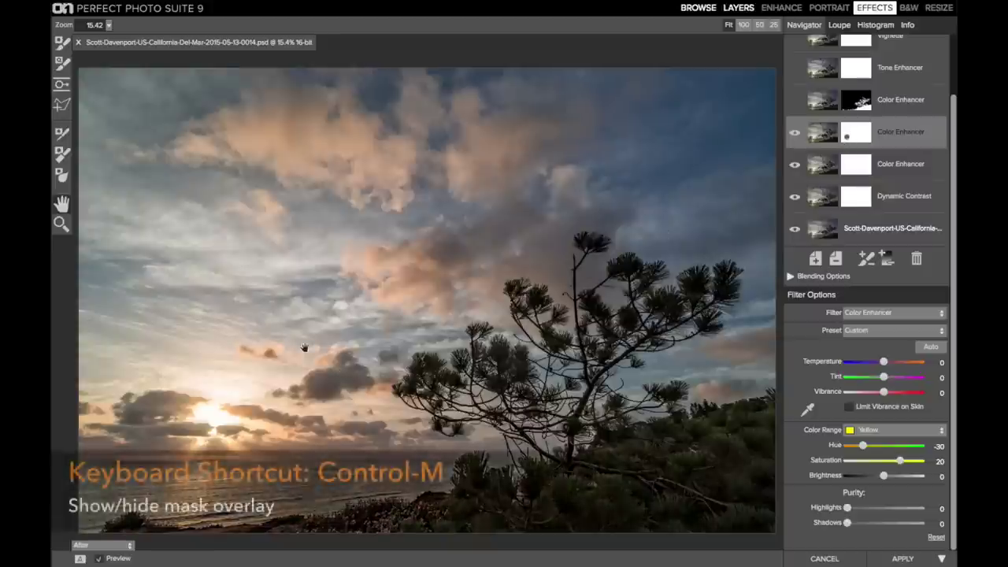
key(ctrl+m)
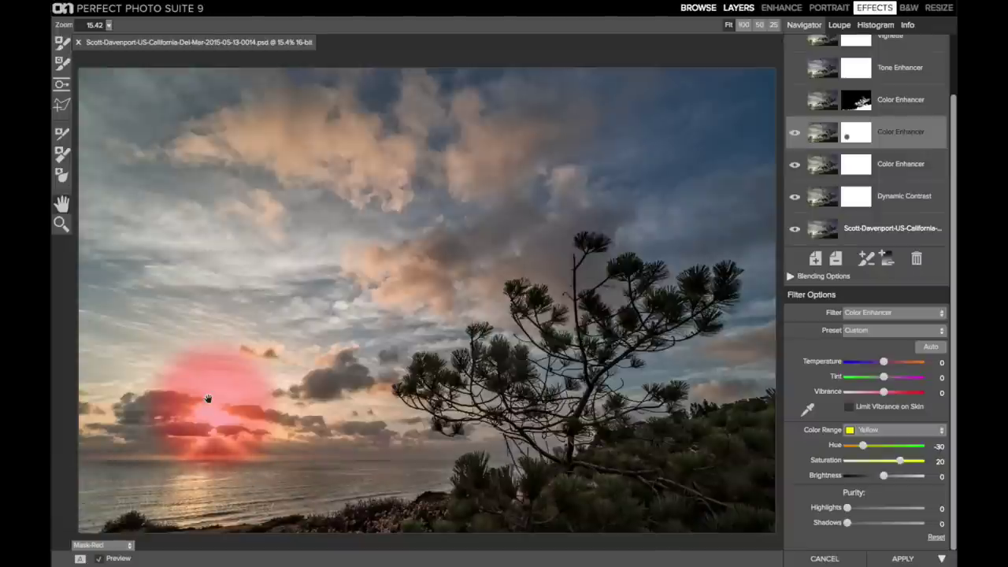
key(ctrl+m)
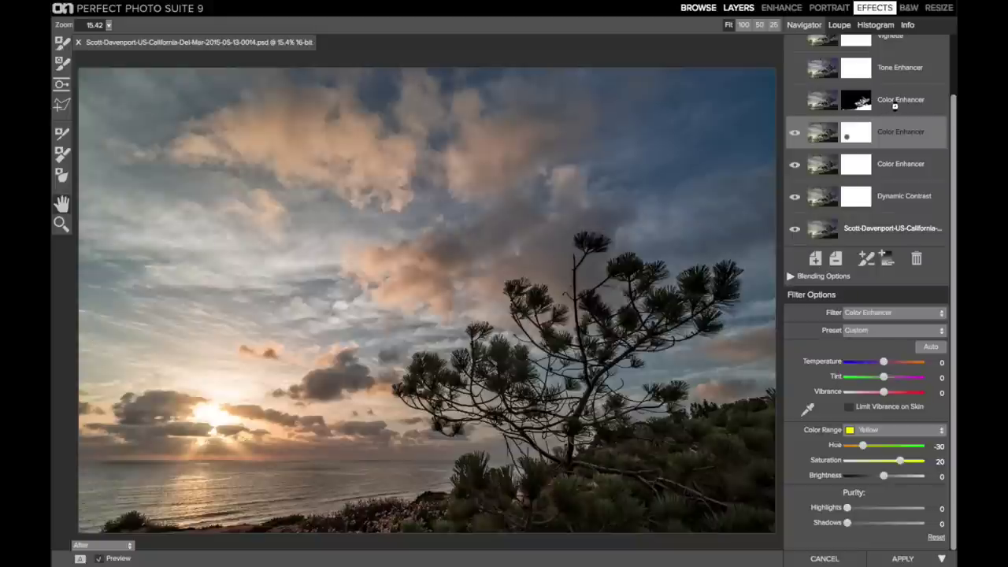
- Select the top Color Enhancer layer (Yellow Hue 20, Saturation 10) and check its foliage mask
click(895, 106)
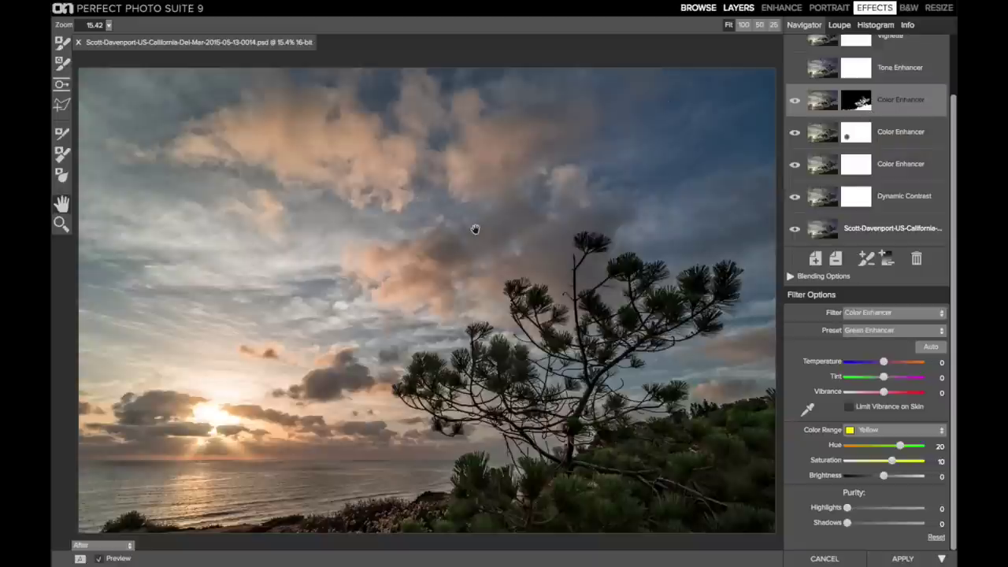
key(ctrl+m)
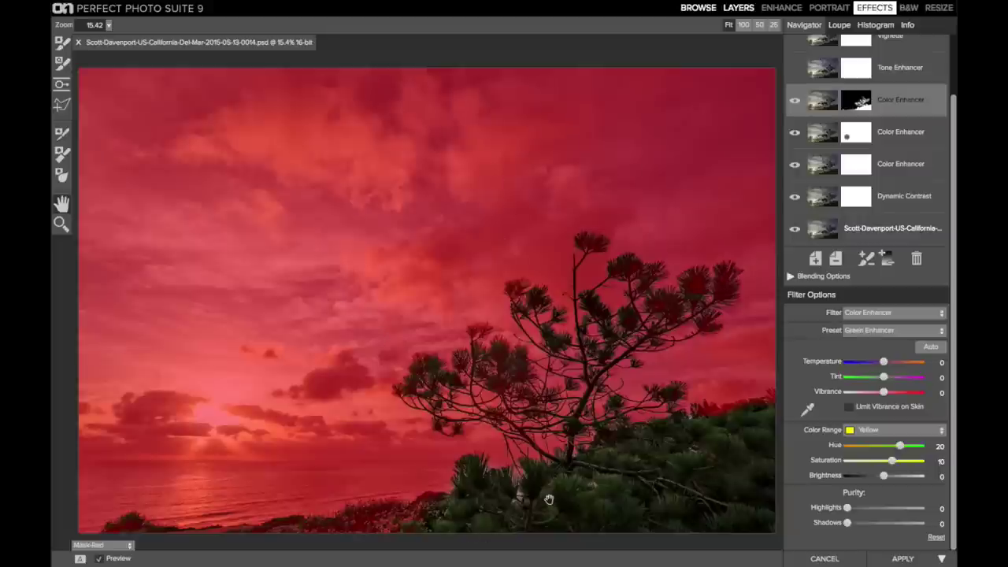
key(ctrl+m)
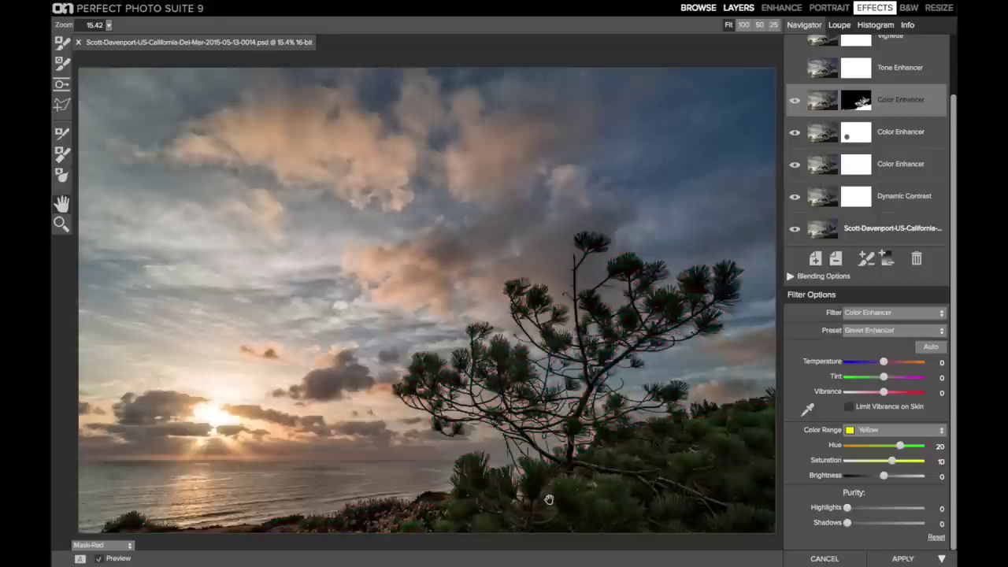
- Select the Tone Enhancer layer, review Whites 5 and the Blue curve, and compare it off and on
click(906, 74)
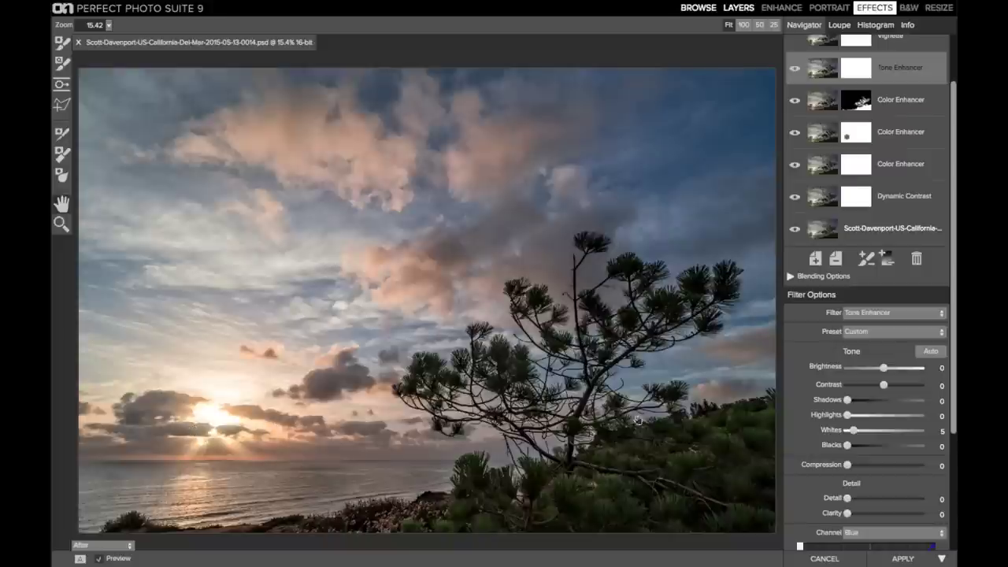
scroll(819, 435, down, 5)
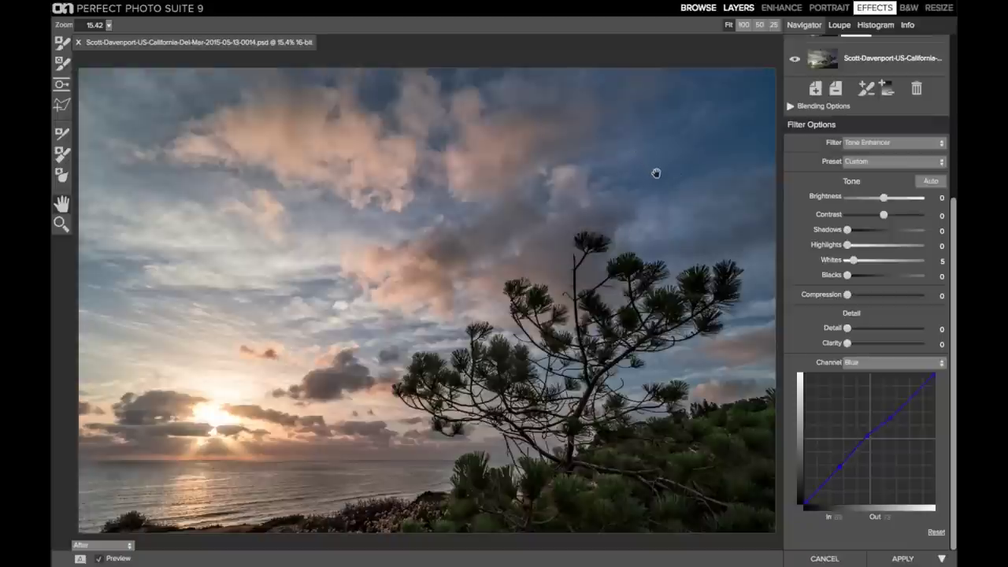
scroll(860, 319, up, 5)
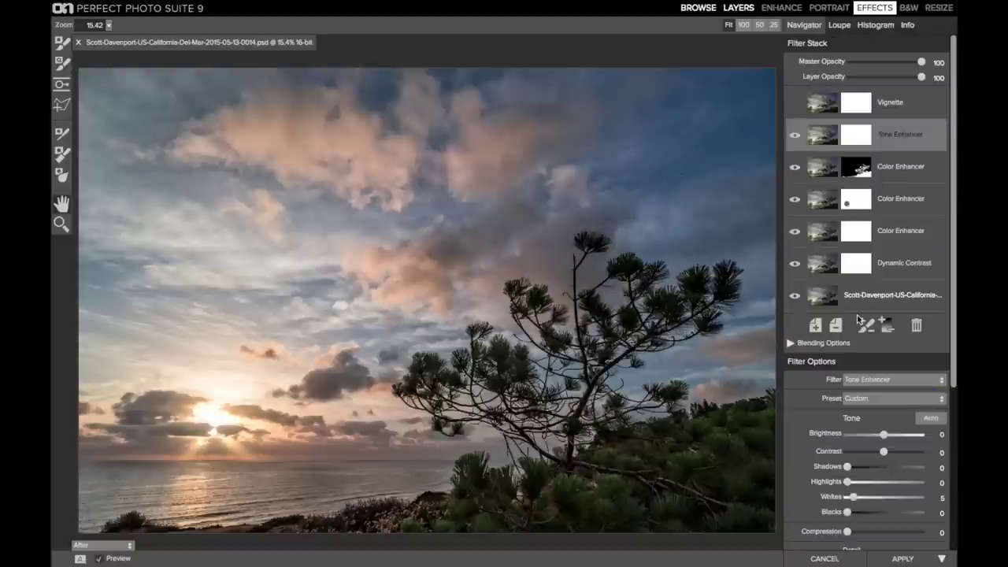
click(795, 137)
click(795, 137)
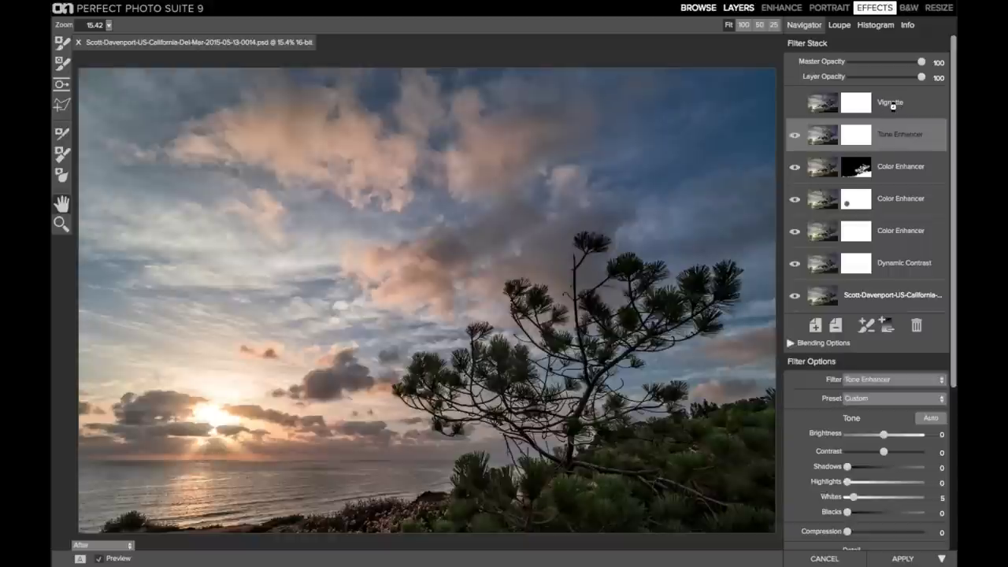
- Enable the Vignette layer (Brightness -62, Size 62, Feather 97, Roundness -44), then view the original photo
click(892, 106)
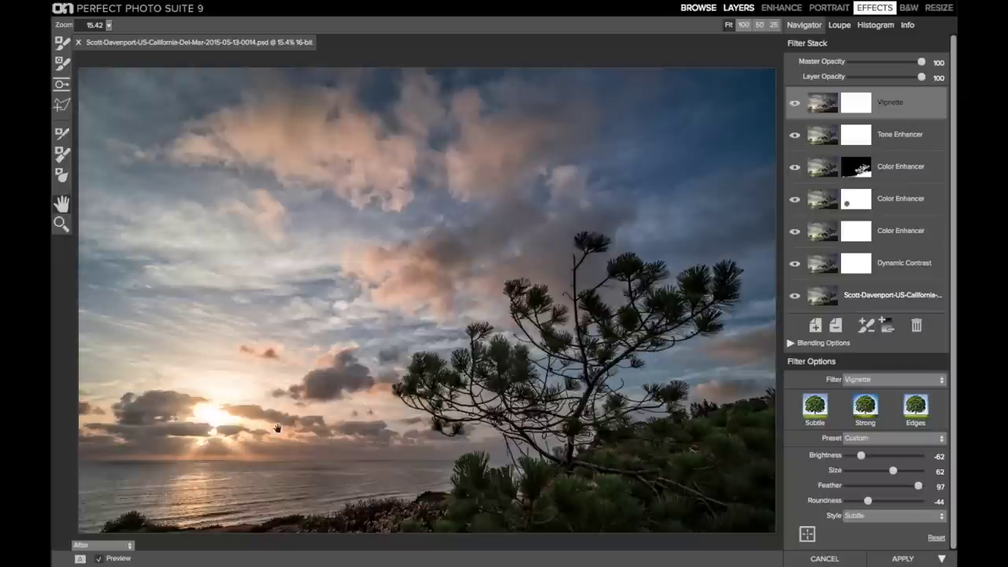
key(ctrl+p)
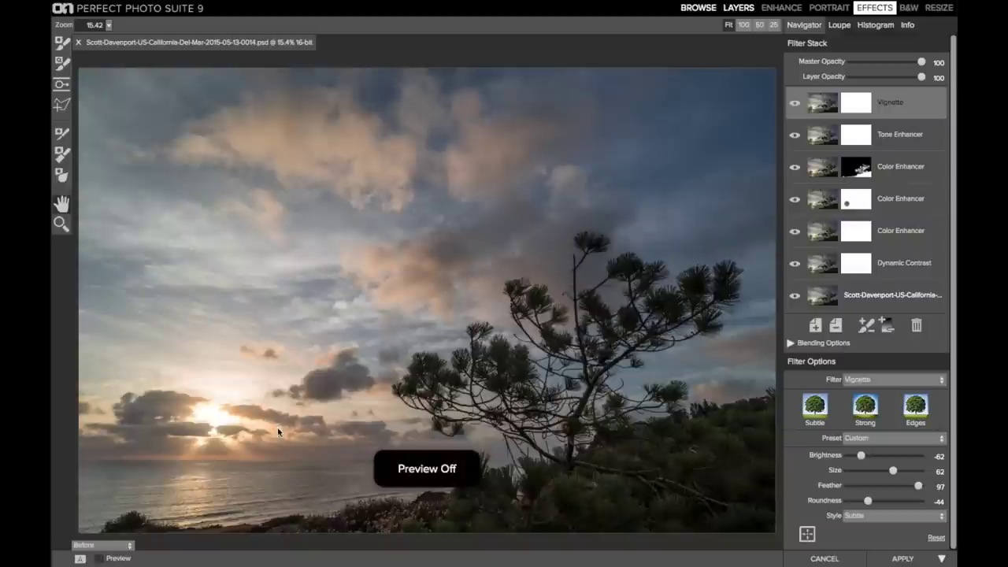